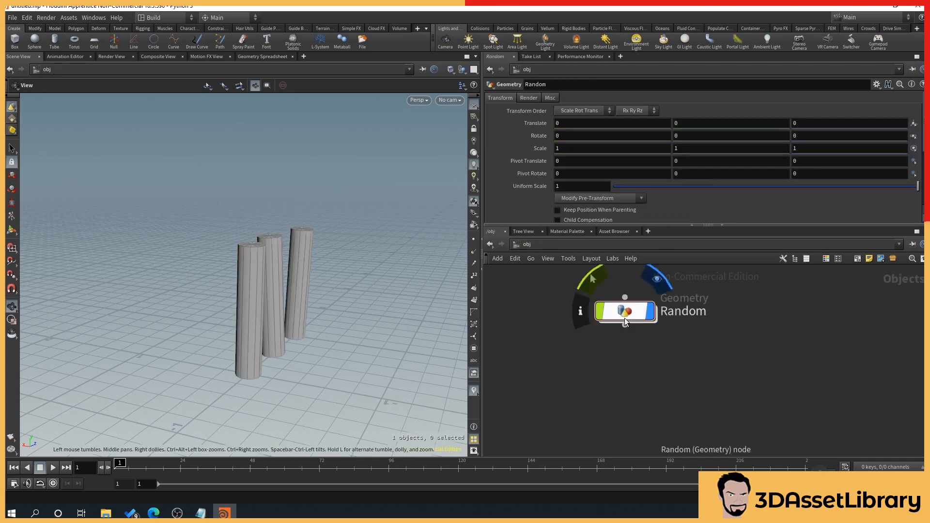
Delete the Random geometry object and add a new Geometry object named Post
key(Delete)
key(Tab)
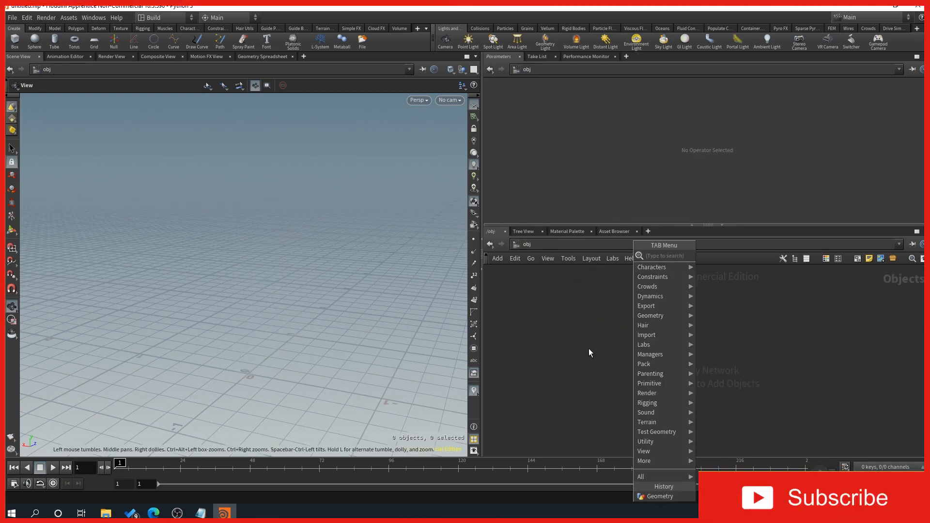
text(geo)
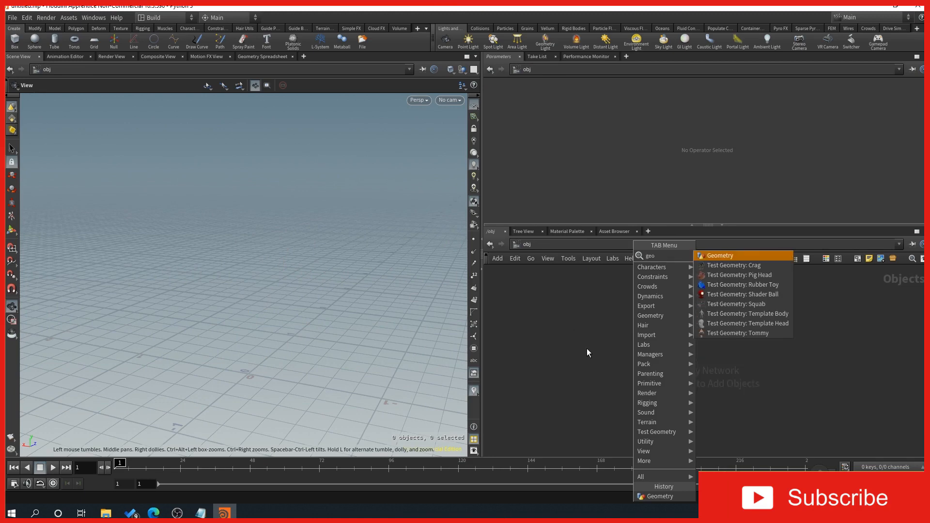
key(Return)
click(618, 338)
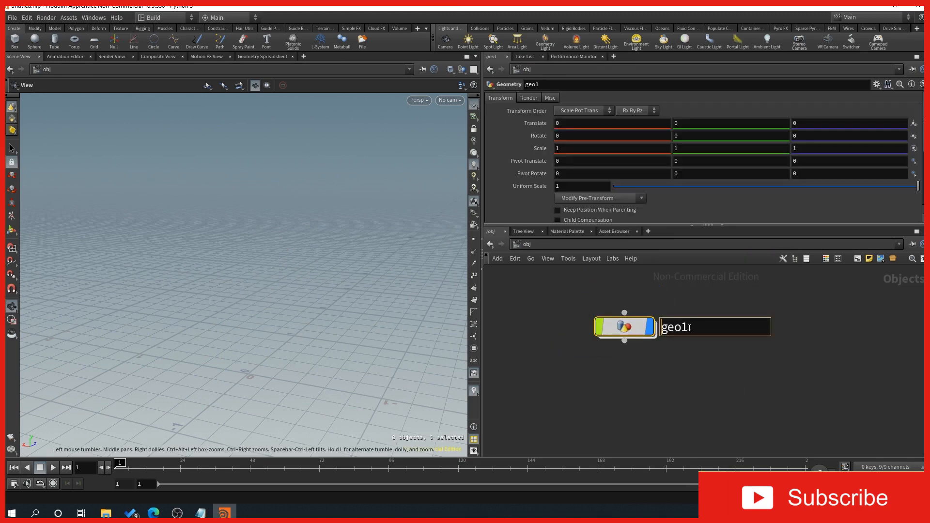
text(Post)
key(Return)
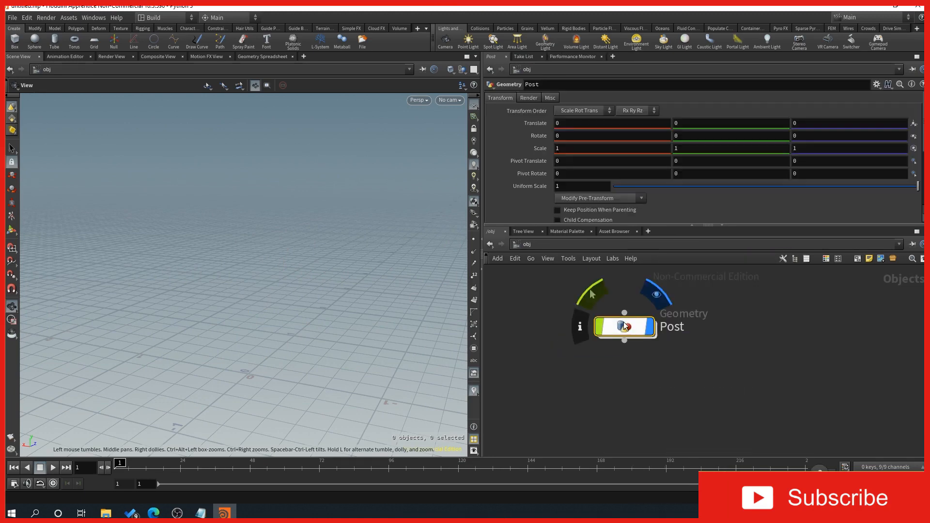
Go inside the Post object and add a Tube node to its empty network
double_click(630, 331)
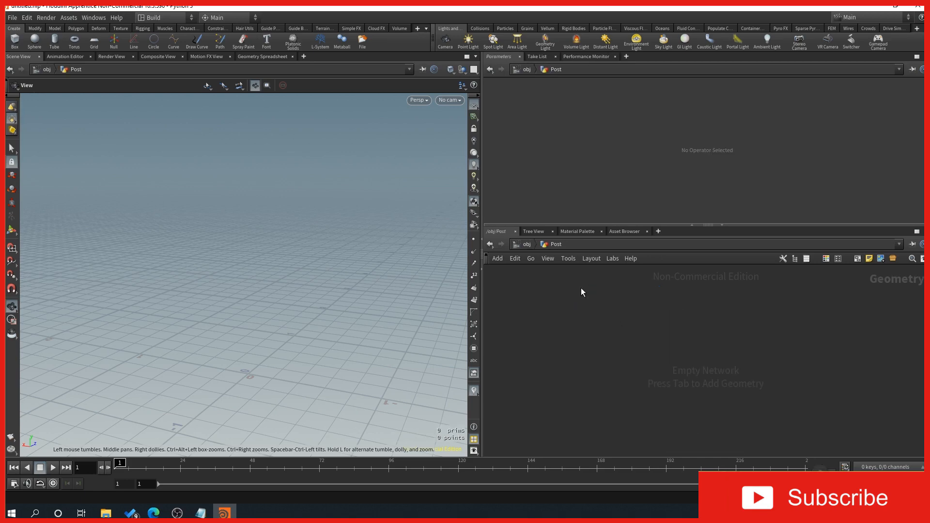
key(Tab)
text(tube)
key(Return)
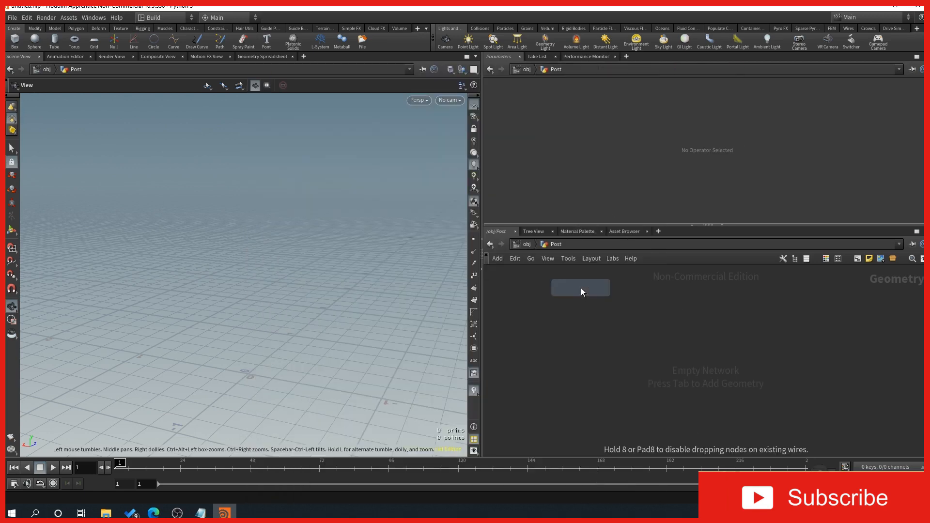
click(580, 288)
click(579, 98)
click(571, 125)
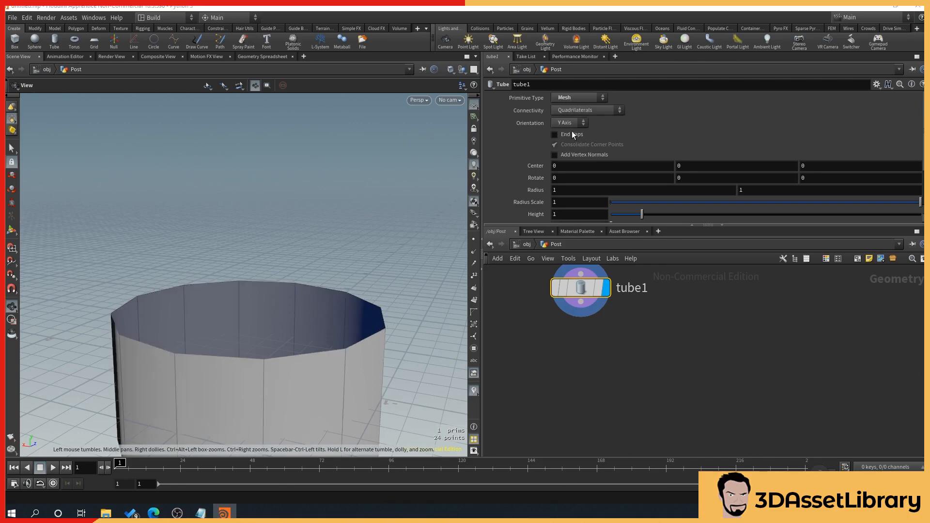
Set the tube's center Y value to 0.5 so its base sits on the ground grid
middle_drag(599, 373, 597, 364)
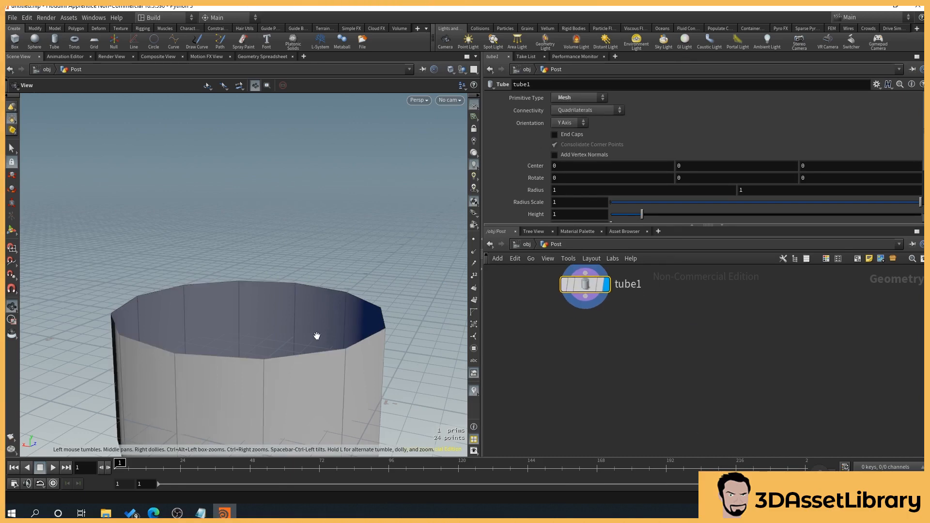
scroll(315, 336, down, 1)
middle_drag(334, 336, 336, 241)
drag(376, 312, 280, 315)
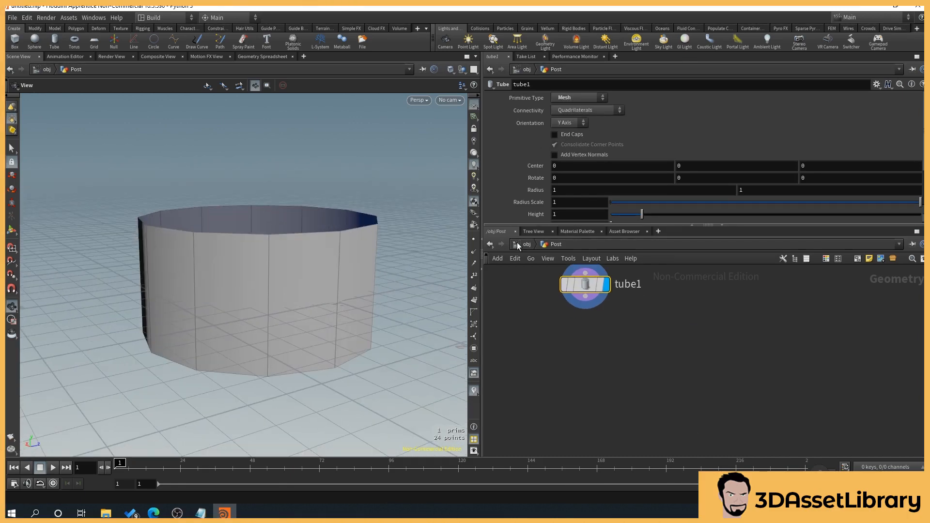
click(688, 167)
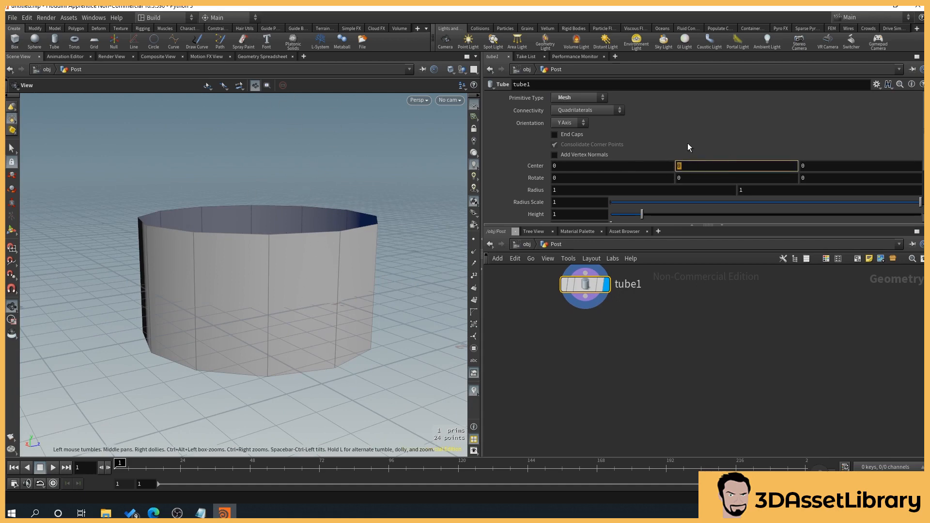
text(.5)
key(Return)
drag(398, 299, 371, 305)
drag(398, 264, 253, 316)
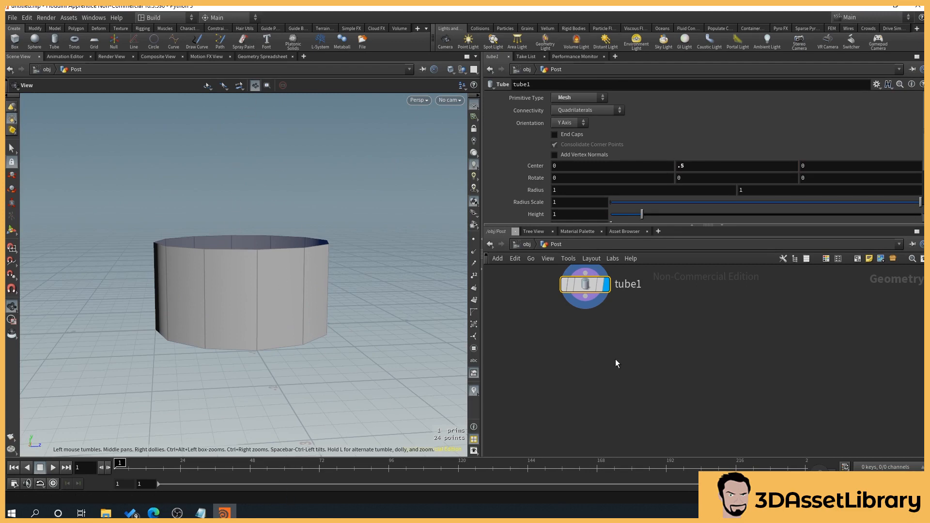
Add a PolyFill node fed by the tube's output and display it in the viewport
drag(585, 296, 588, 318)
key(Tab)
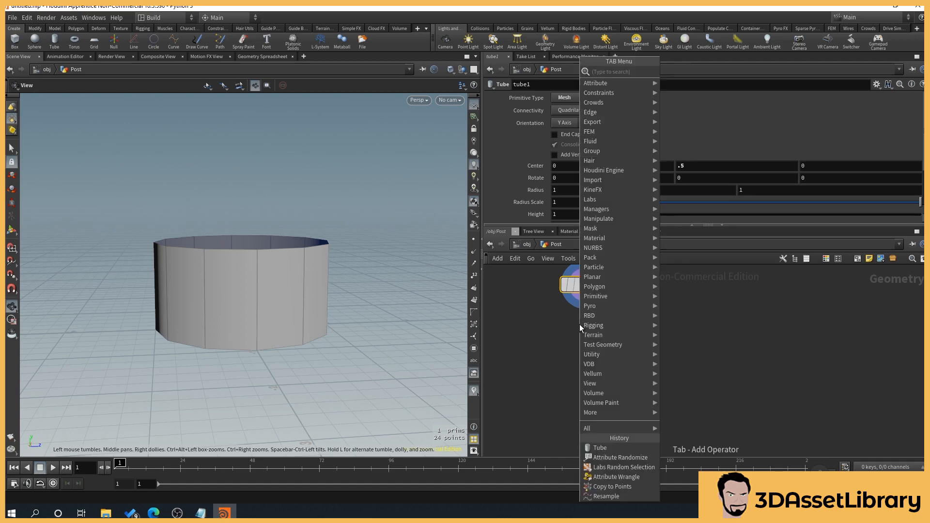
text(poly)
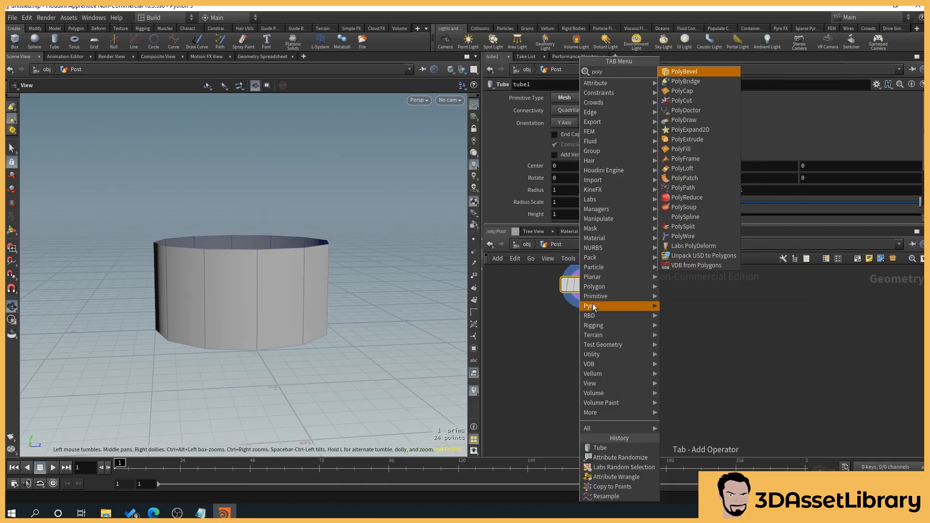
text(f)
click(690, 73)
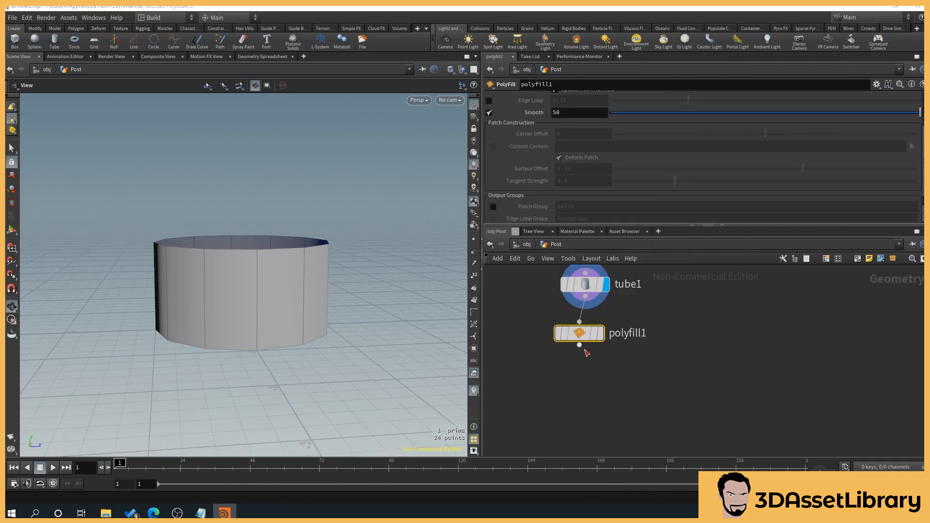
drag(351, 230, 220, 210)
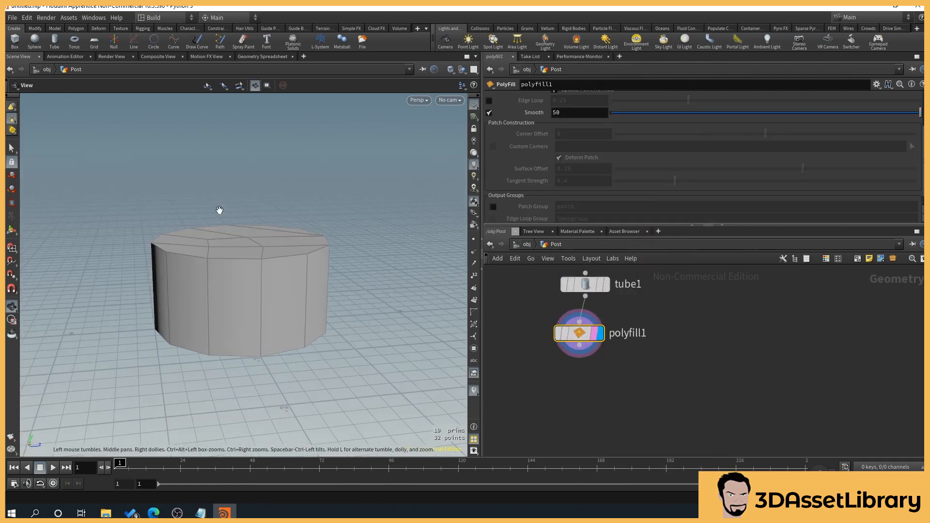
drag(335, 235, 324, 315)
Set the PolyFill's fill mode to Triangle Fan and turn off Deform Patch to flatten the caps
scroll(625, 138, up, 5)
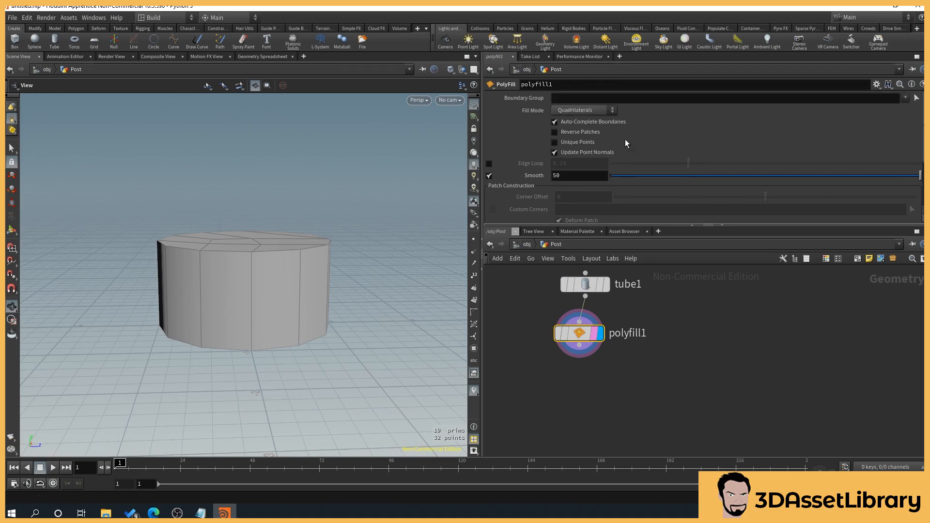
click(595, 112)
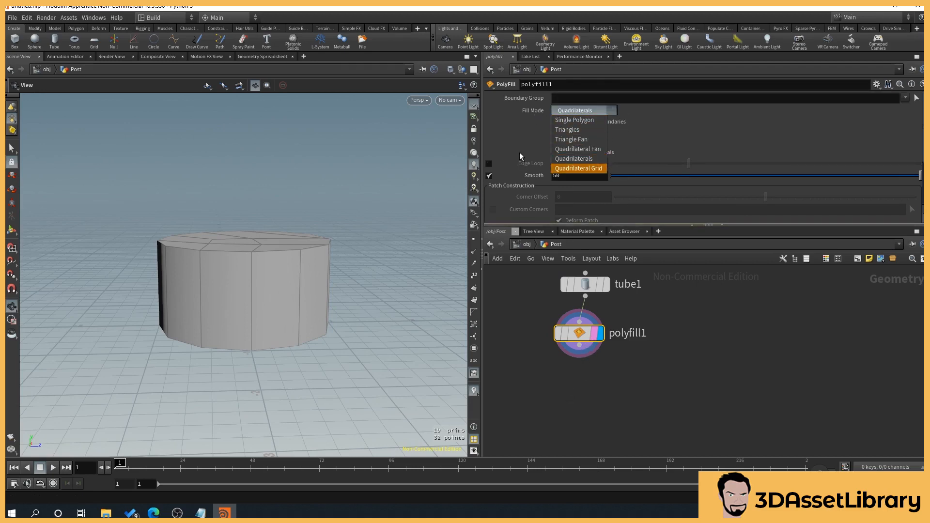
click(572, 139)
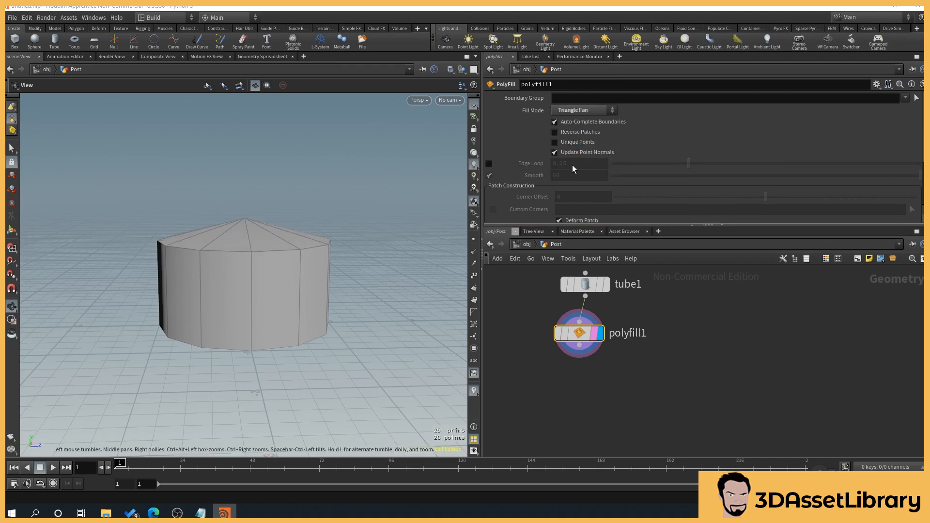
scroll(573, 168, down, 3)
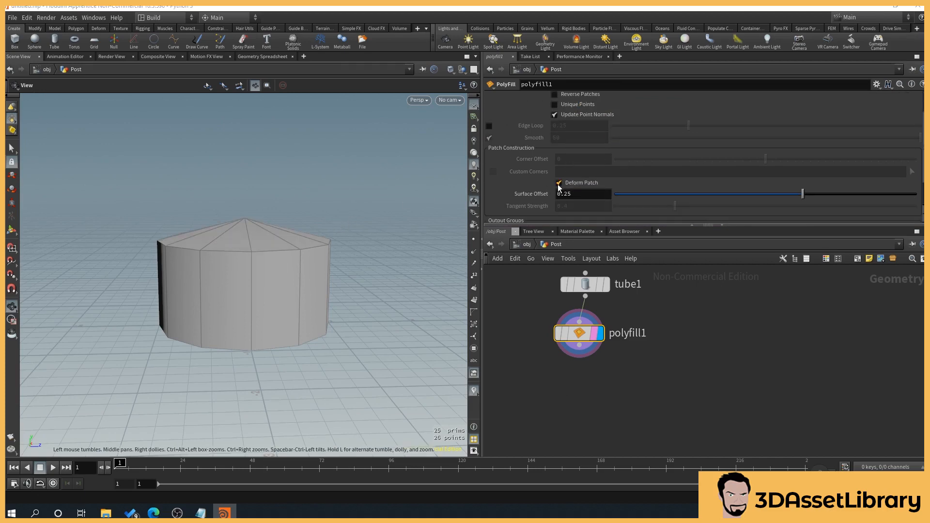
click(559, 184)
mouse_move(598, 339)
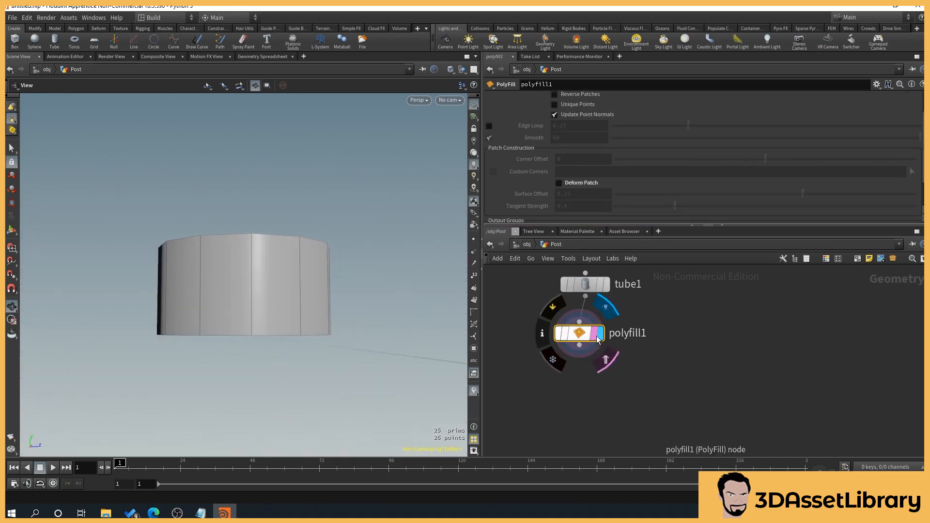
drag(376, 290, 370, 324)
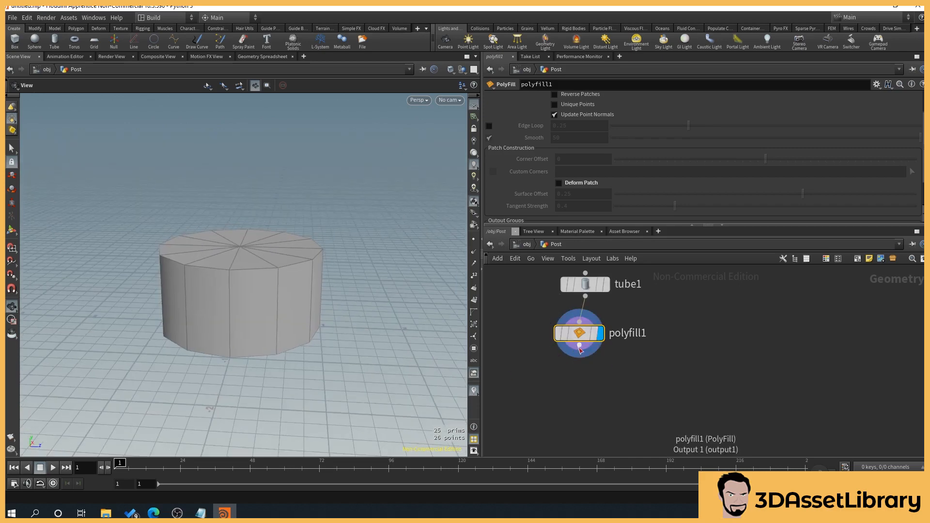
Add a Transform node after the PolyFill, display it, and lay out the node chain neatly
drag(580, 347, 577, 376)
text(transform)
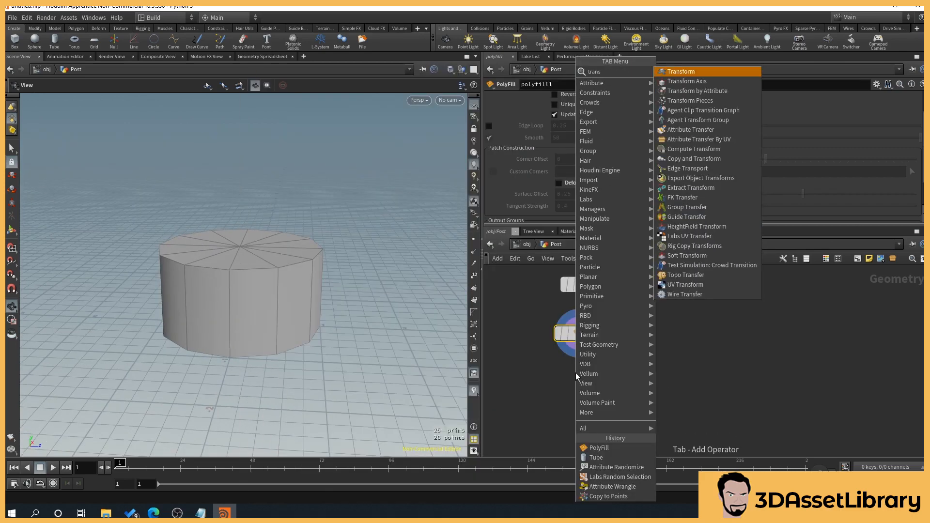
key(Return)
click(598, 382)
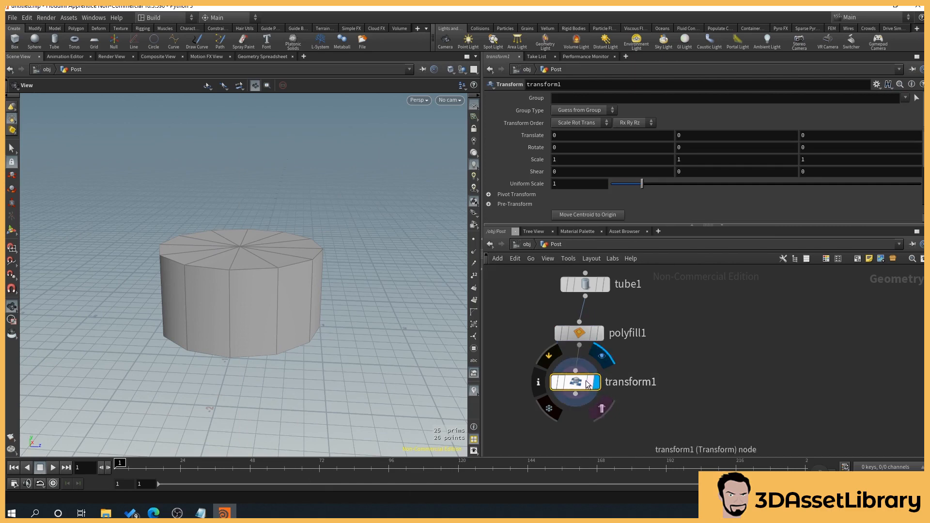
key(l)
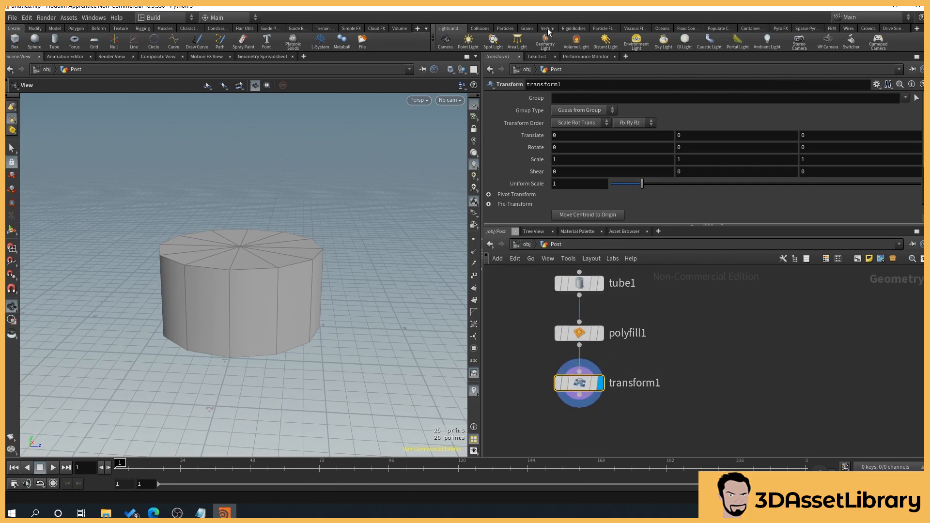
Set the Transform node's X and Z scale to 0.1 to make the tube a slim post
key(BackSpace)
text(.1)
click(835, 160)
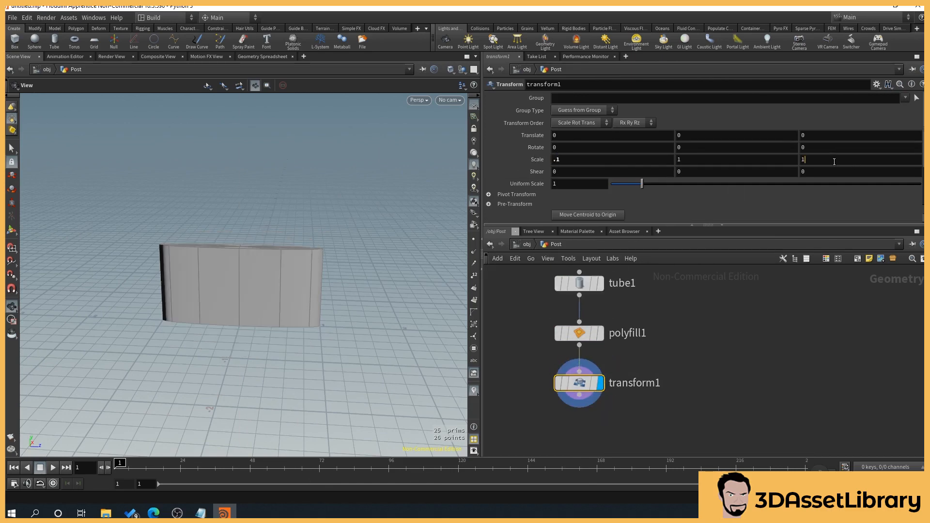
key(BackSpace)
text(.1)
drag(241, 260, 286, 299)
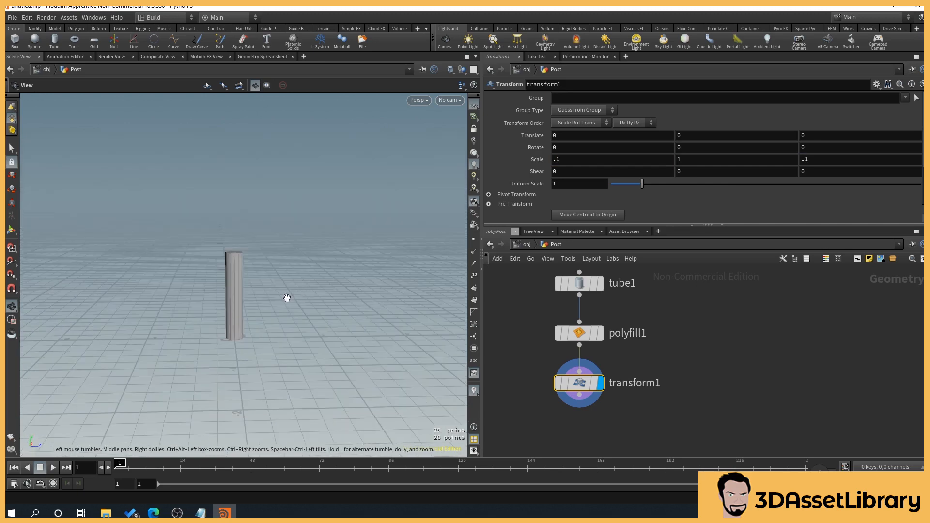
right_drag(245, 246, 257, 312)
middle_drag(259, 294, 253, 267)
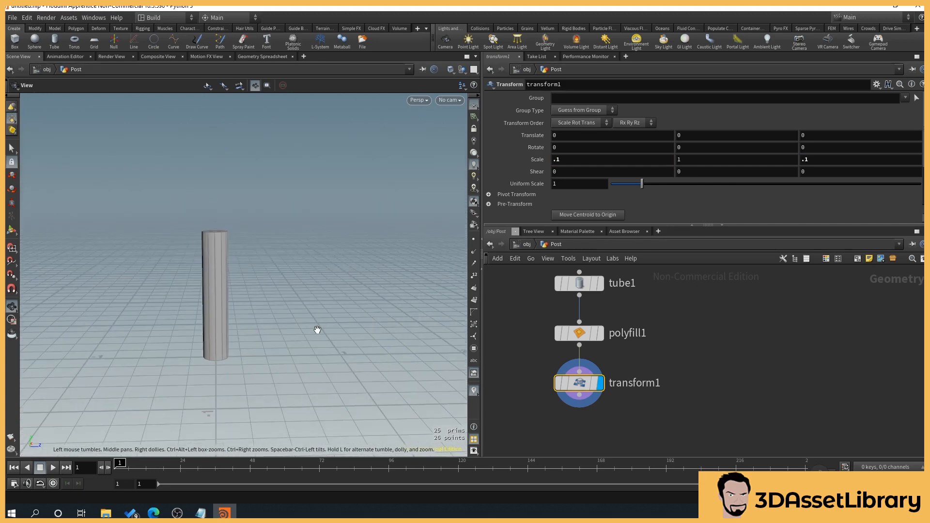
Add a separate Line node beside the tube chain in the Post network
scroll(660, 329, down, 3)
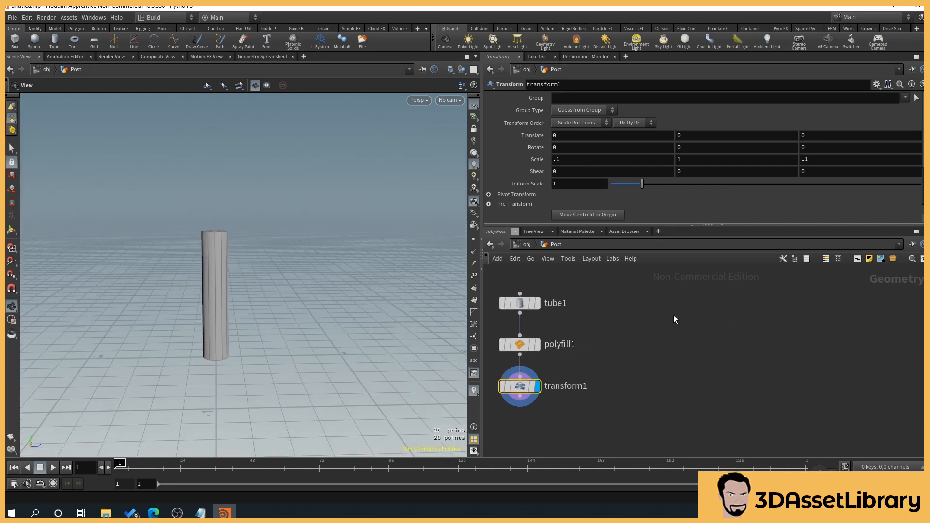
key(Tab)
text(line)
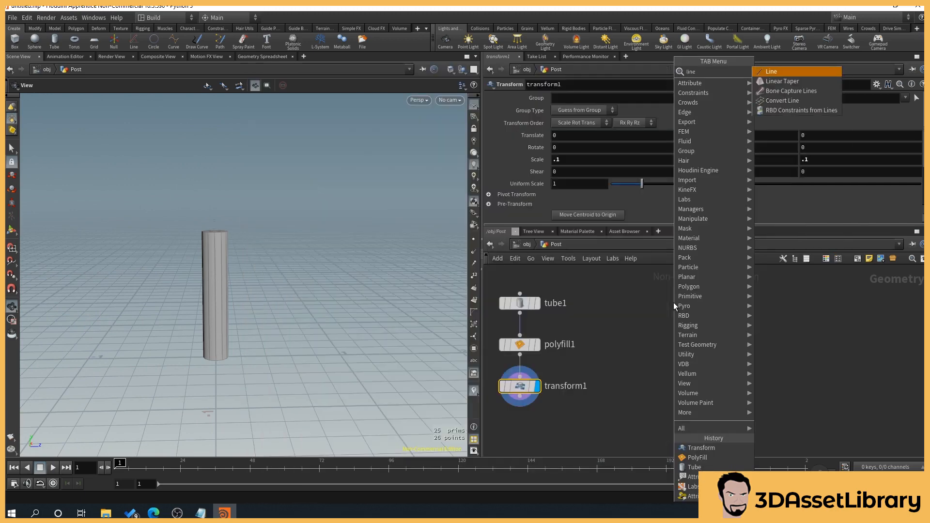
key(Return)
click(674, 304)
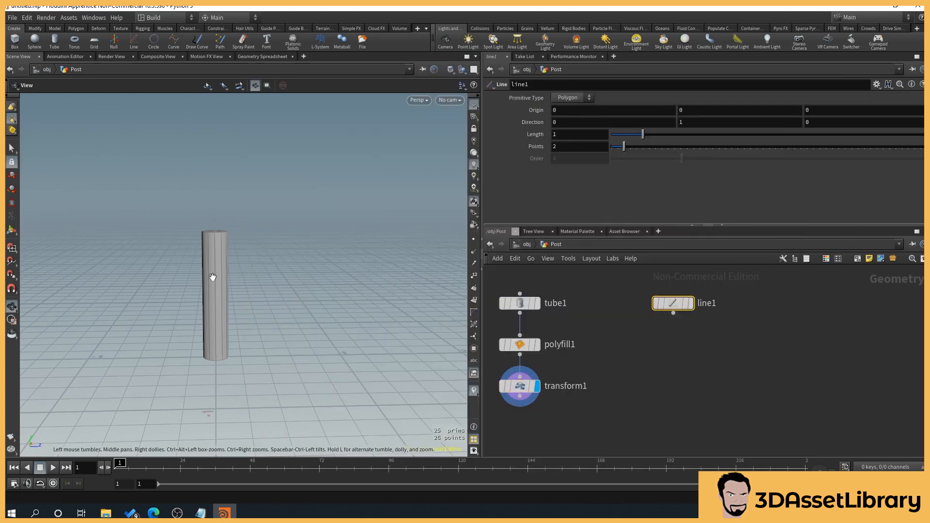
Display the Line node in the viewport with its points and point numbers shown
middle_drag(368, 332, 333, 335)
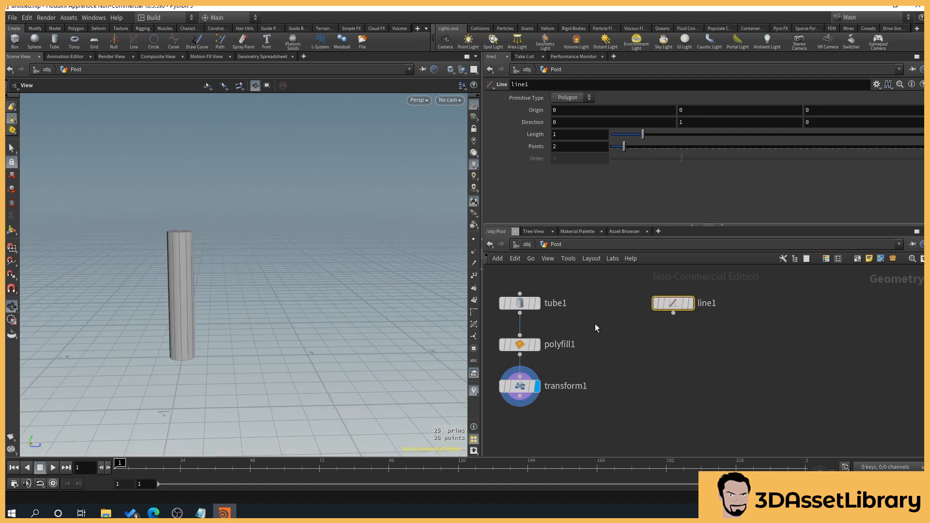
mouse_move(687, 309)
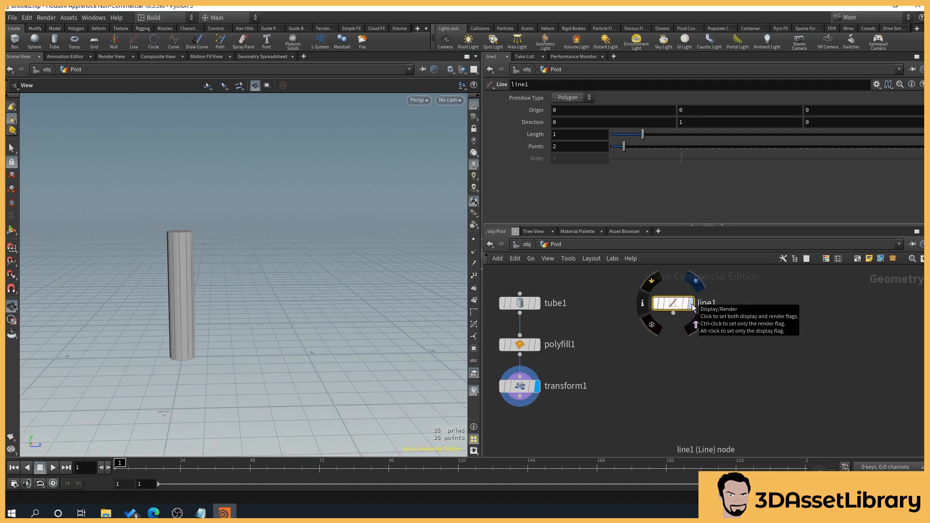
click(694, 305)
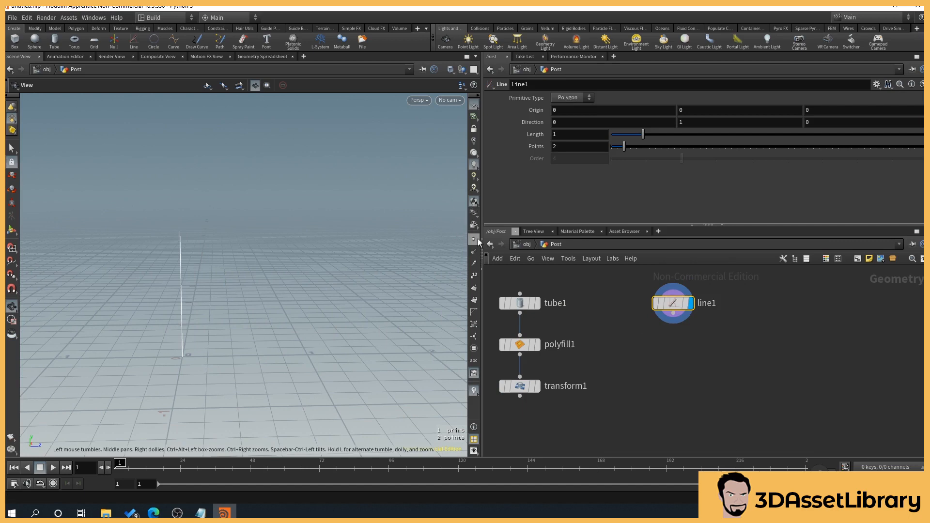
click(474, 275)
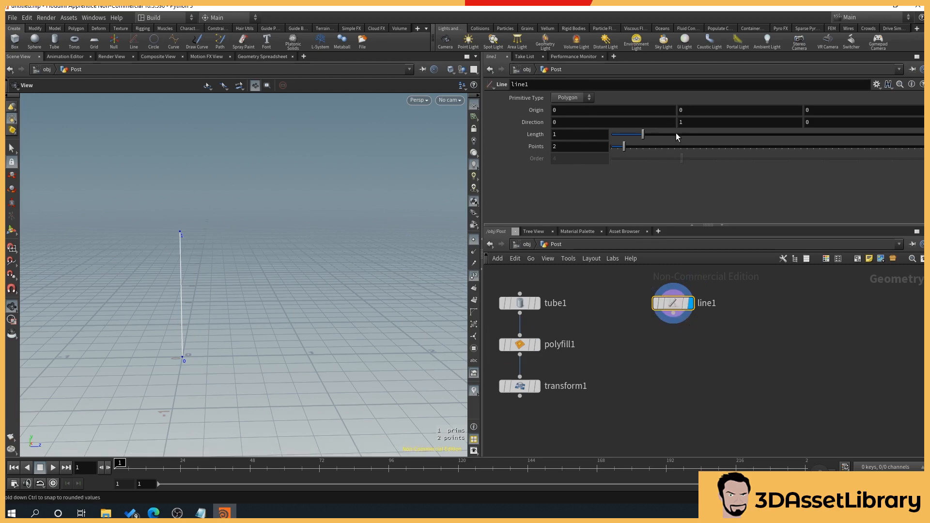
Set the Line node's direction to 0, 0, 1 so it lies flat along the Z axis
click(684, 122)
text(0)
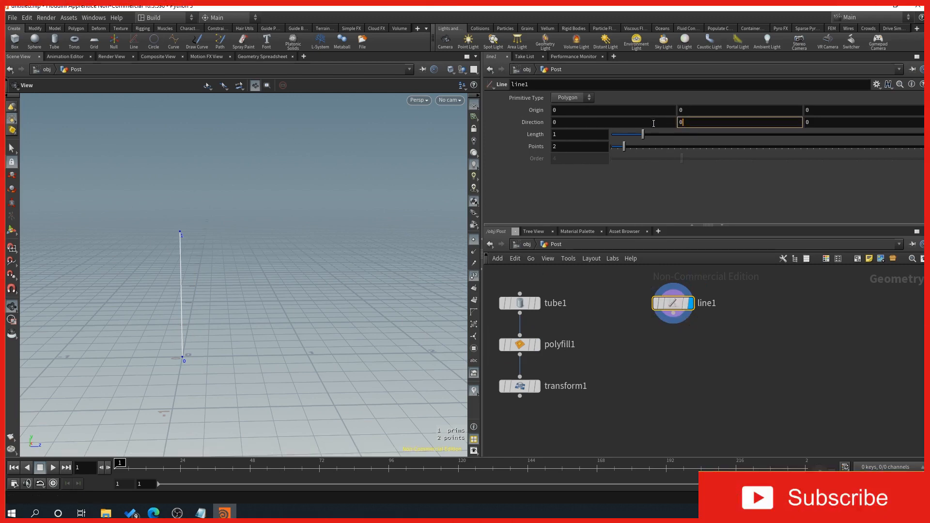
key(Return)
click(823, 123)
text(1)
key(Return)
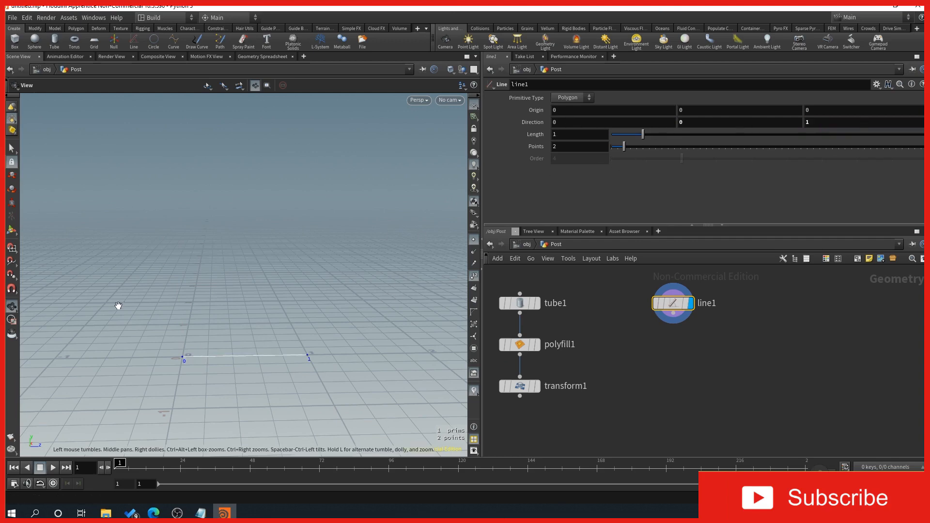
middle_drag(272, 364, 268, 351)
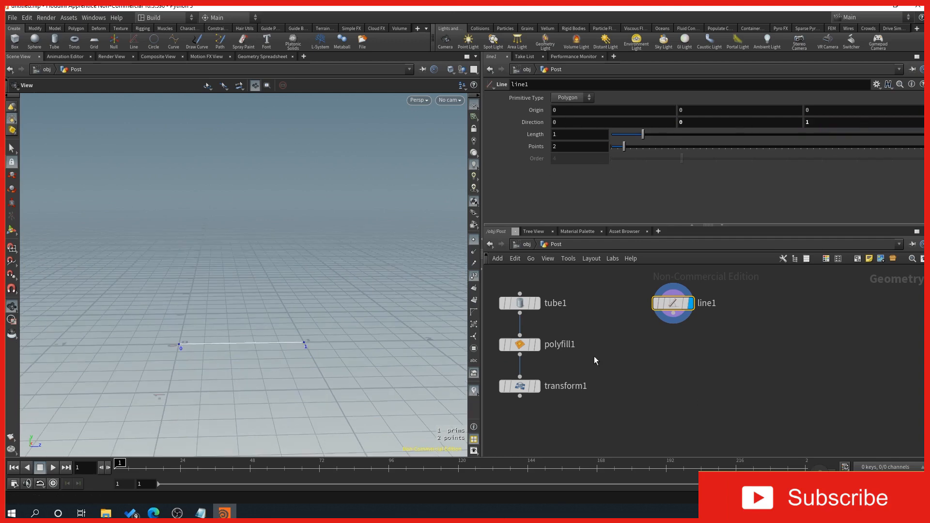
Add a Resample node wired below the Line node and display it in the viewport
middle_drag(664, 347, 657, 338)
click(667, 305)
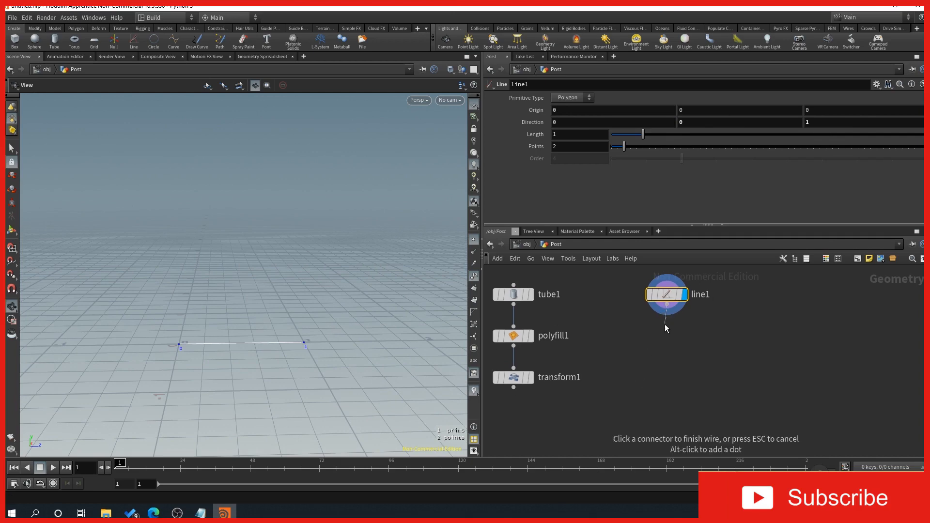
key(Tab)
text(rem)
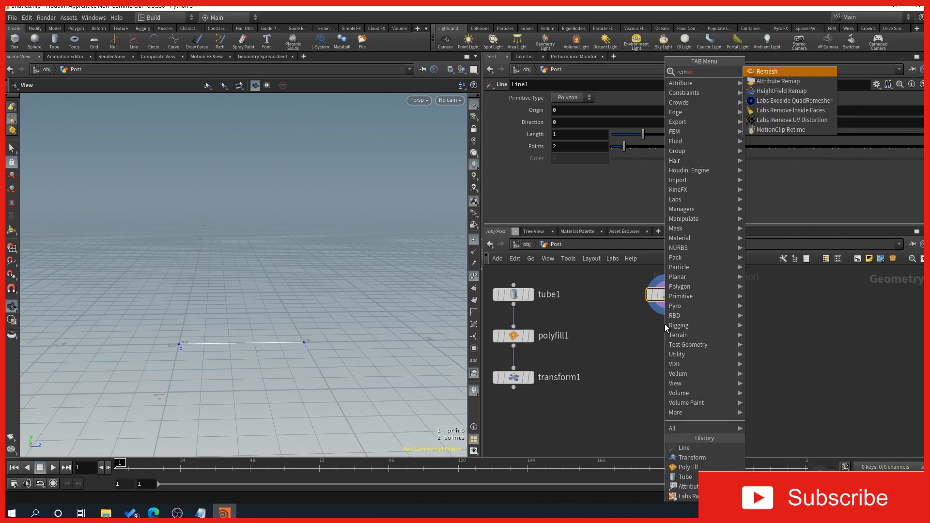
text(sa)
key(BackSpace)
key(BackSpace)
key(BackSpace)
text(sa)
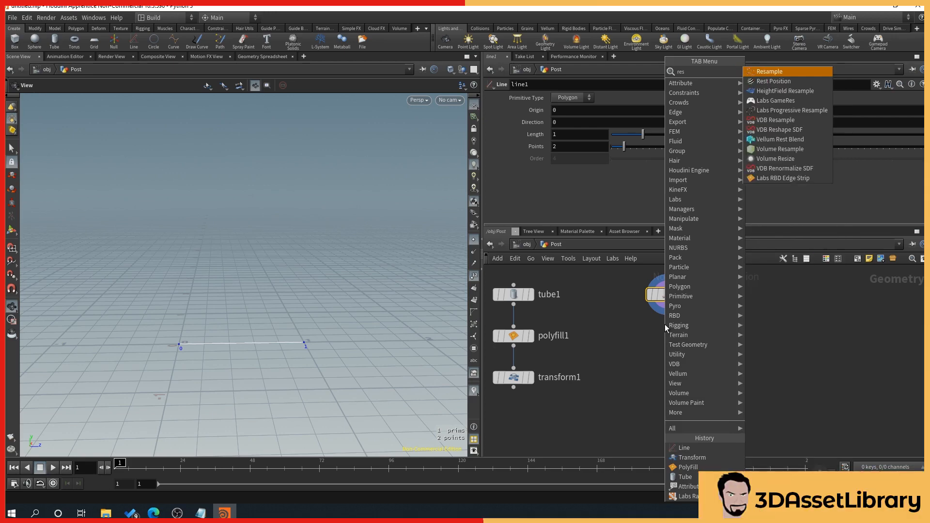
key(Return)
click(665, 332)
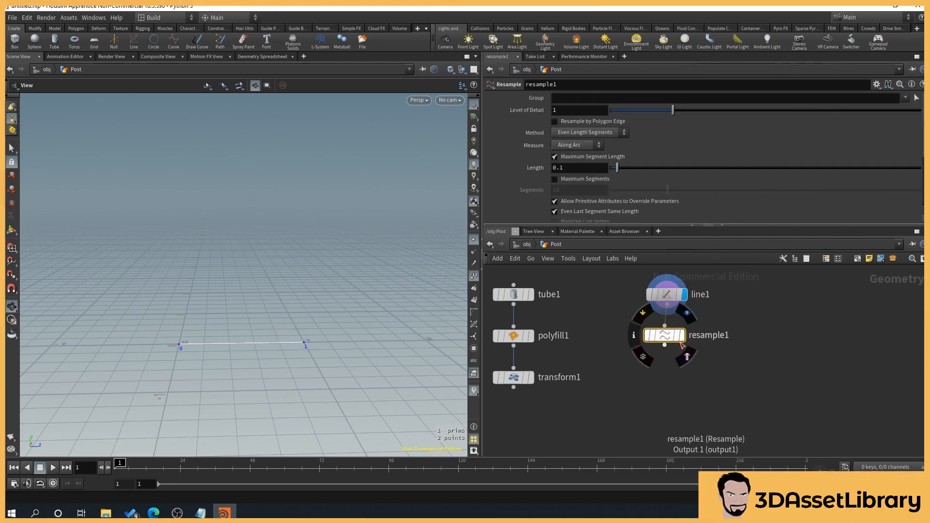
click(683, 339)
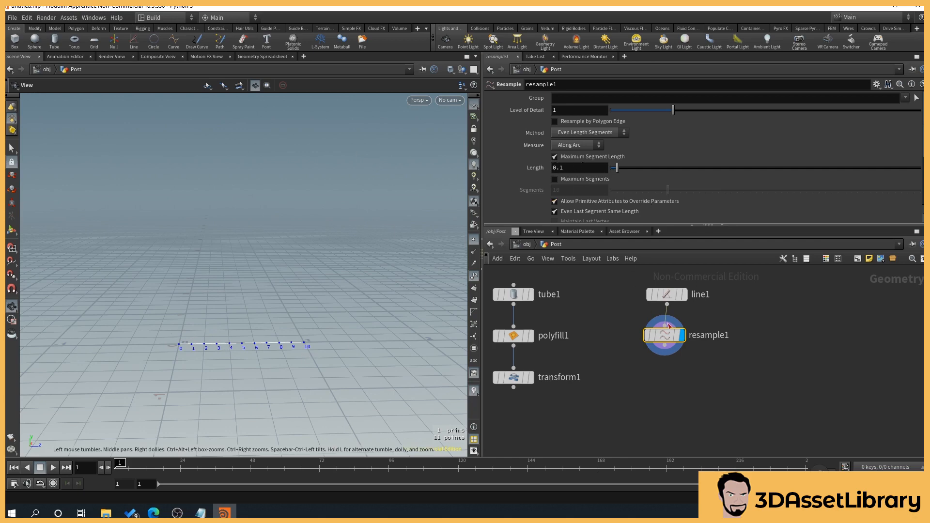
Set the Resample node's maximum segment length to 0.98
click(568, 169)
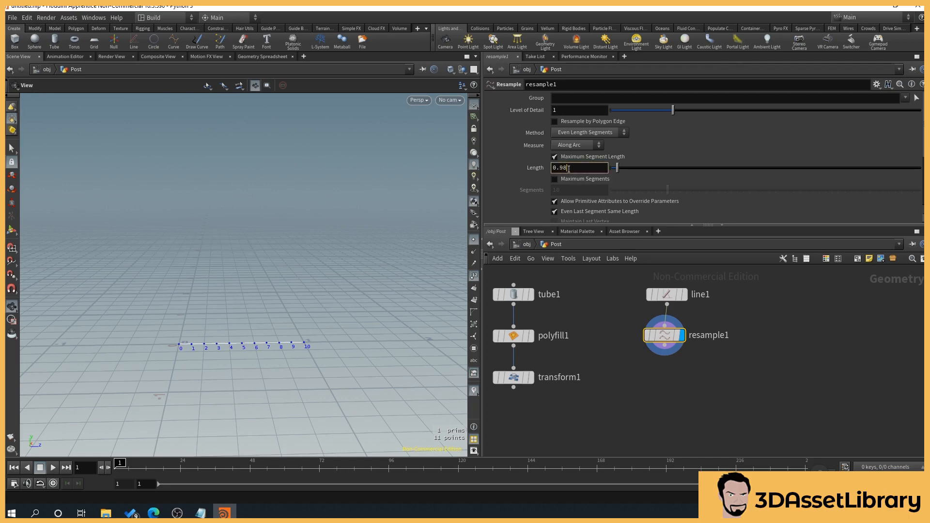
text(98)
key(Return)
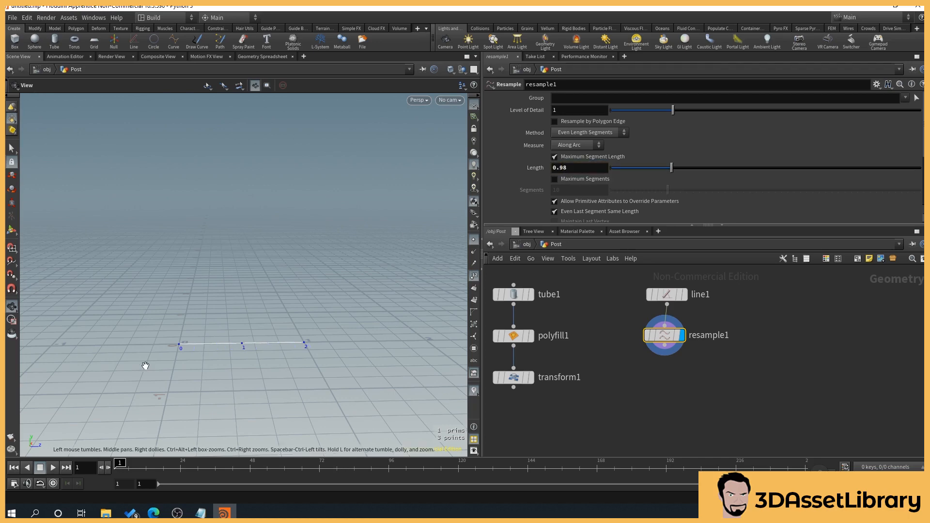
drag(302, 358, 121, 331)
drag(239, 357, 310, 324)
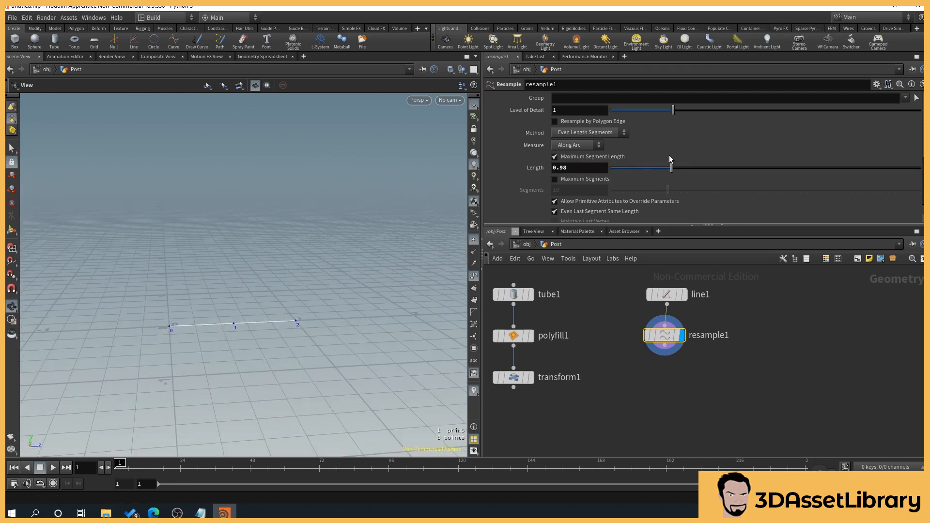
Try a higher Level of Detail of about 1.511 on the Resample node and restore it to 1
drag(673, 110, 705, 111)
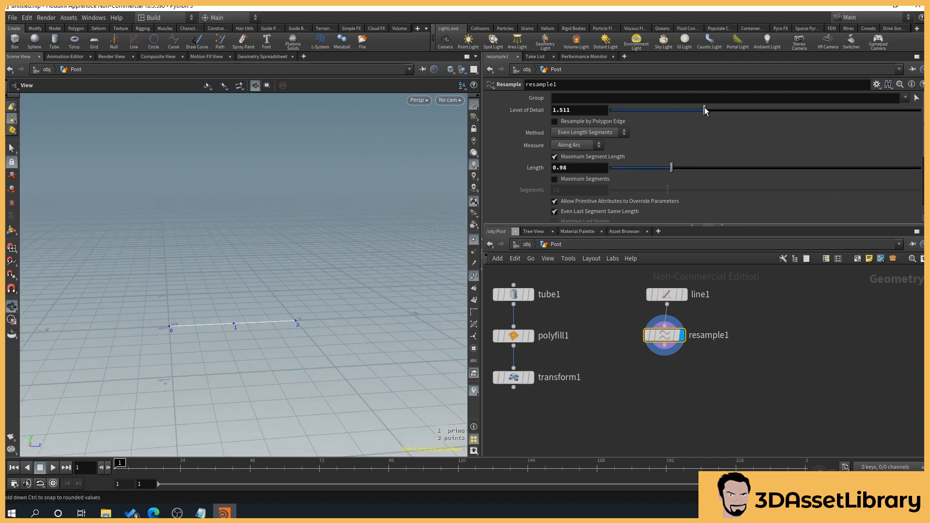
double_click(585, 113)
text(1)
key(Return)
Try lengthening the Line node to about 3.14 to test the resampling, and restore its length to 1
click(673, 296)
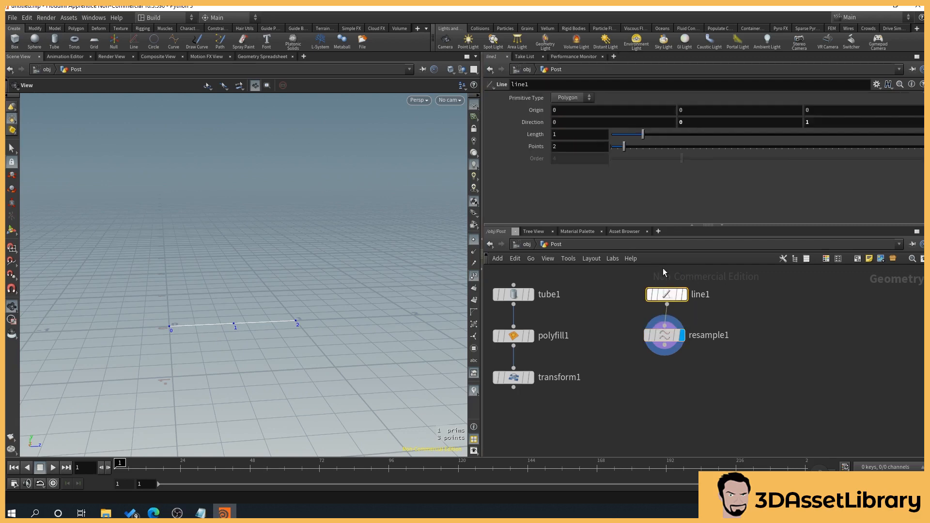
drag(643, 134, 685, 134)
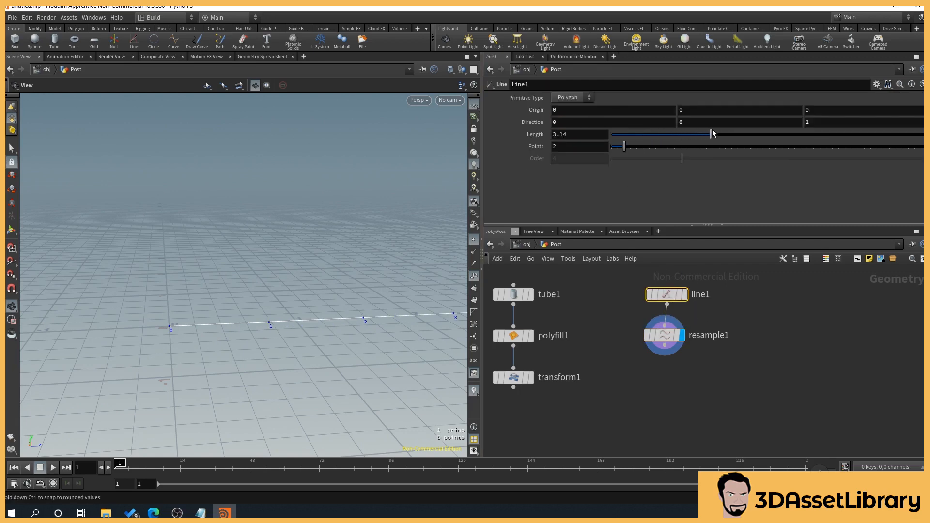
double_click(578, 136)
text(1)
key(Return)
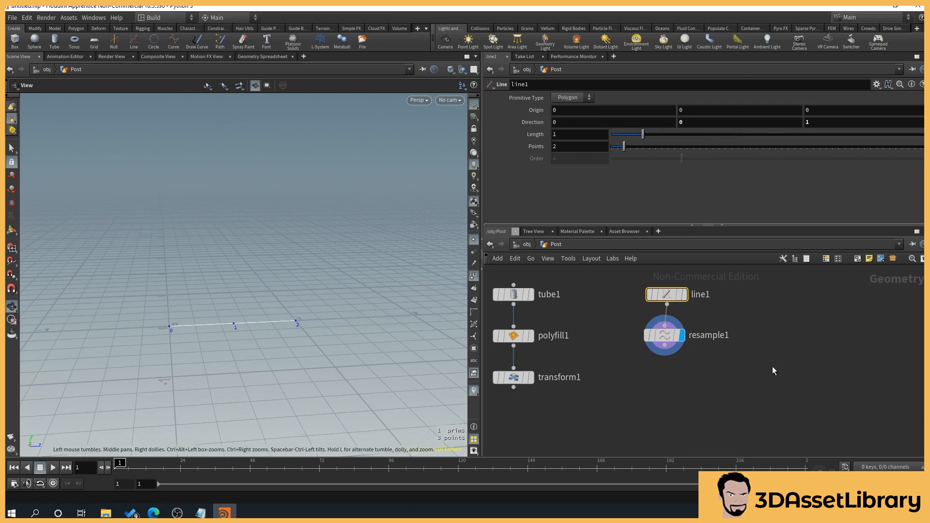
Add a Copy to Points node below the tube and line chains in the Post network
middle_drag(698, 363, 697, 335)
scroll(573, 389, down, 3)
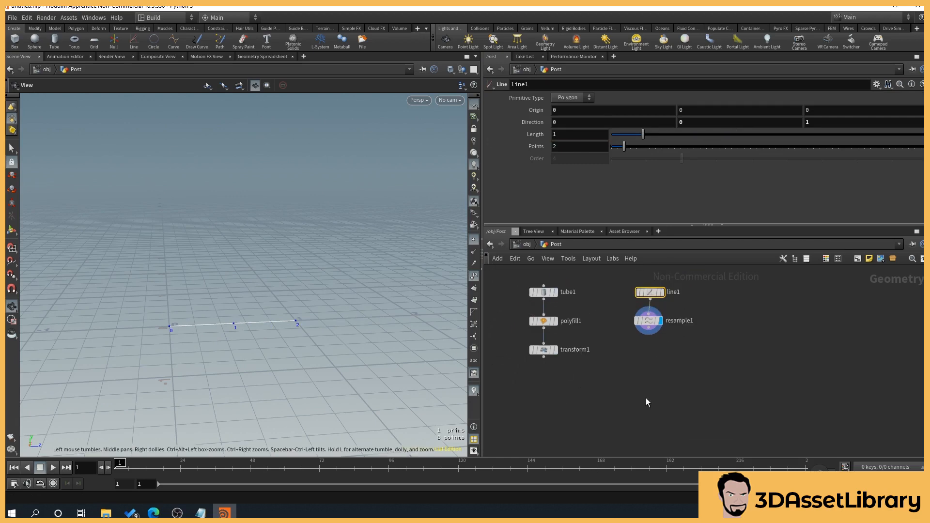
key(Tab)
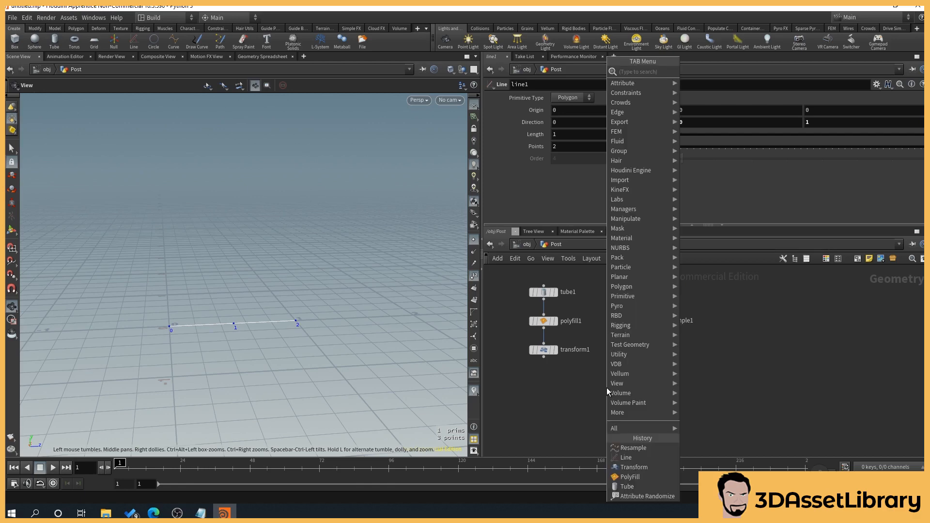
text(cvopy to po)
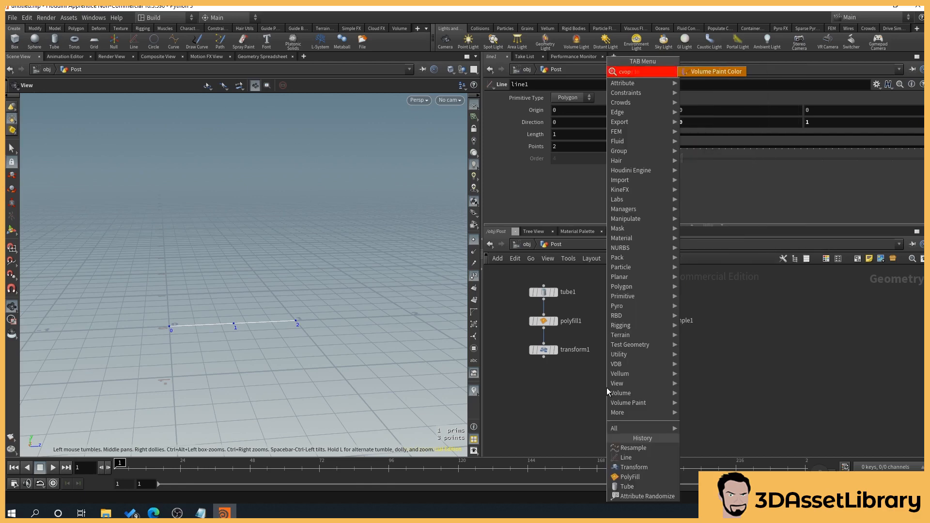
key(BackSpace)
key(BackSpace)
key(BackSpace)
key(BackSpace)
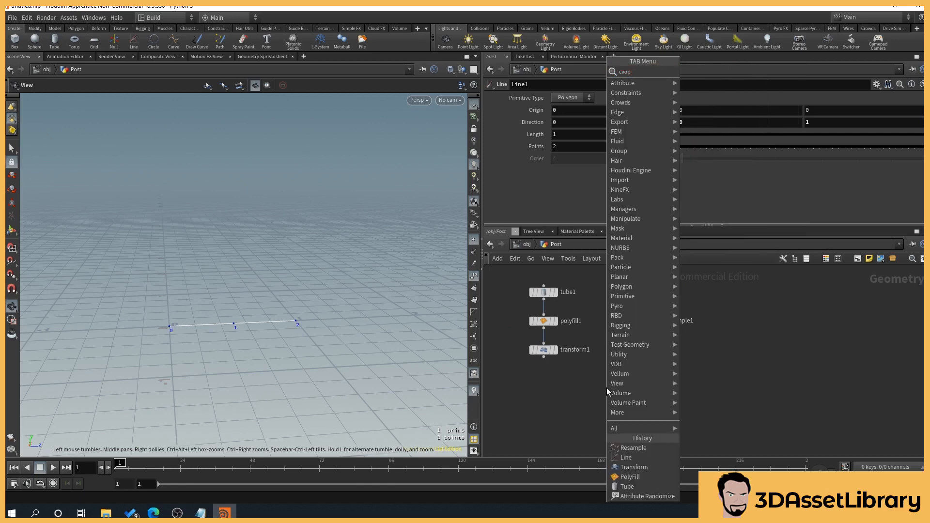
text(copy to)
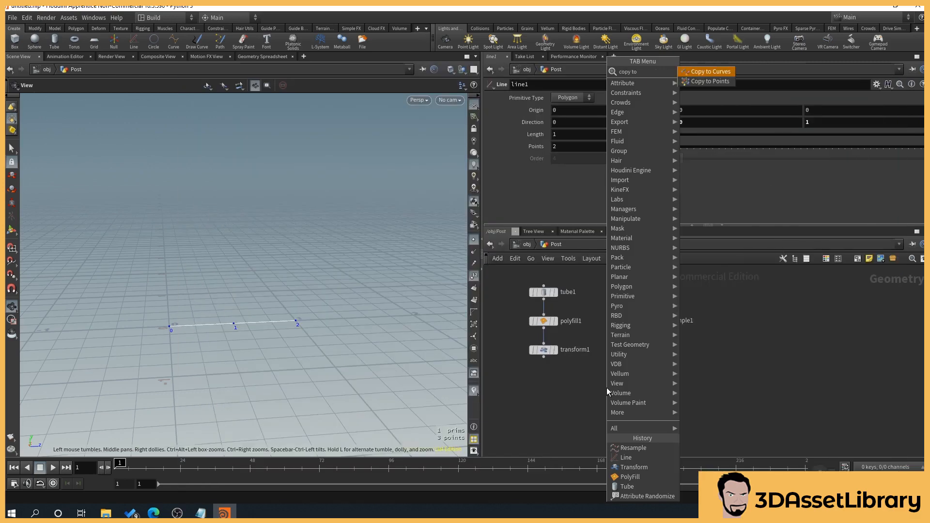
click(710, 81)
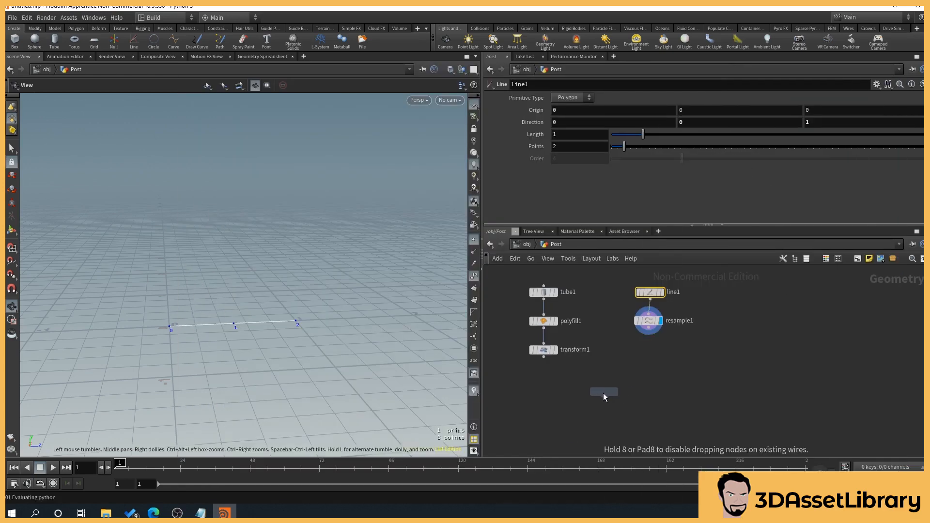
click(603, 394)
Wire the Transform node into the first input and the Resample node into the second input of Copy to Points, and display the copies
drag(544, 358, 596, 394)
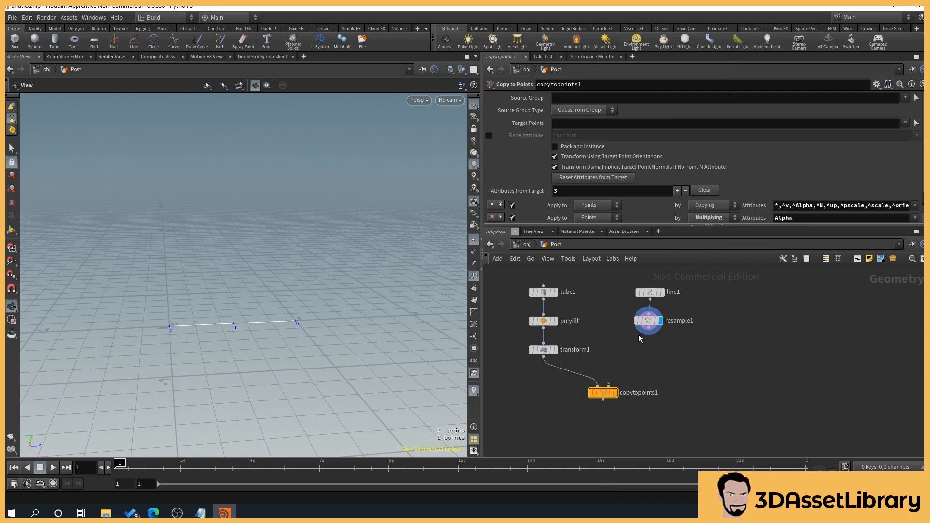
drag(648, 331, 611, 388)
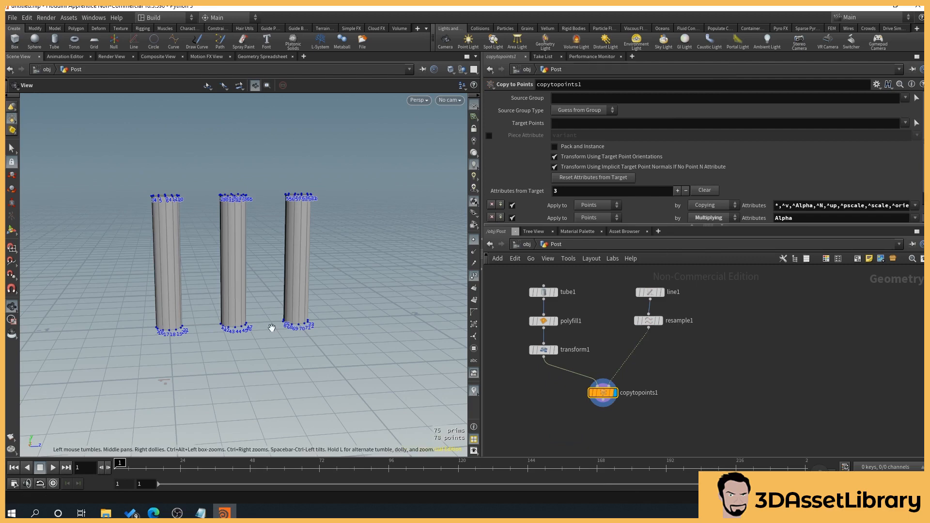
drag(272, 328, 312, 266)
drag(296, 313, 265, 288)
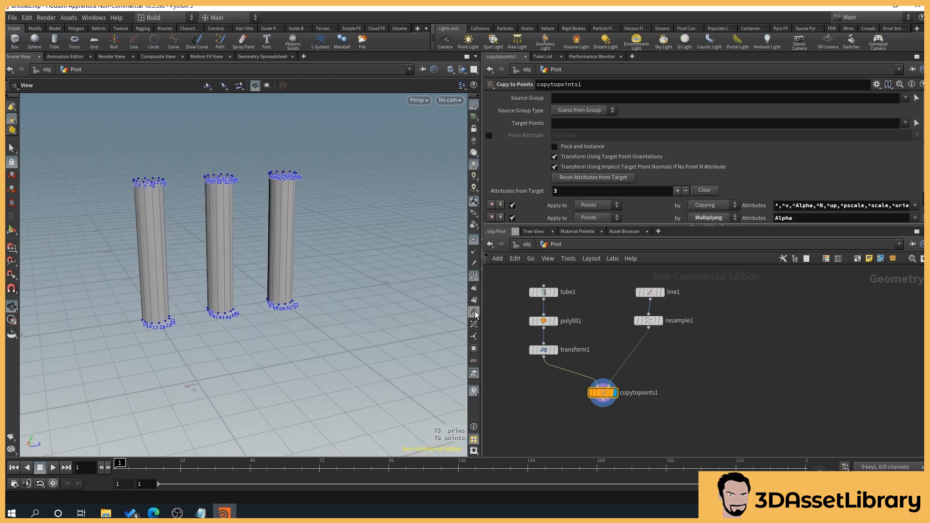
Hide the point numbers in the viewport and view the copied posts from different angles
click(474, 276)
scroll(688, 390, down, 2)
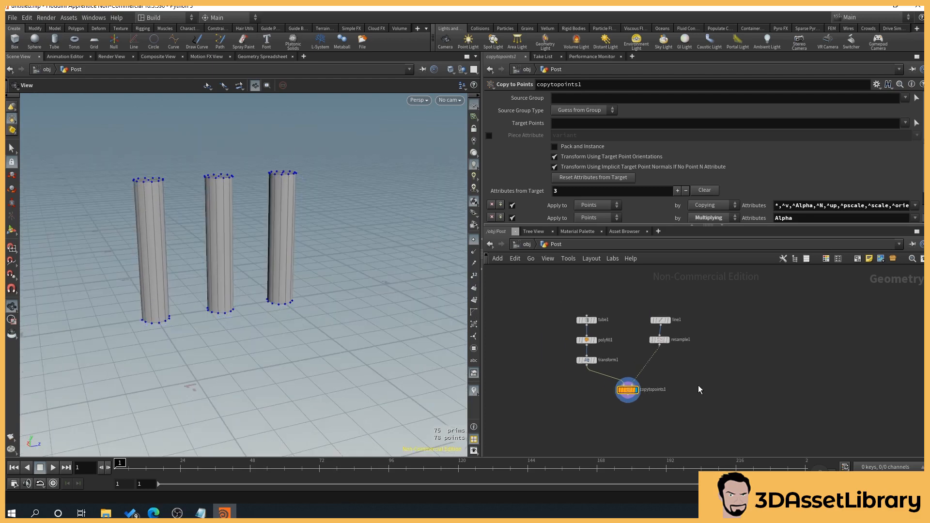
scroll(677, 388, up, 2)
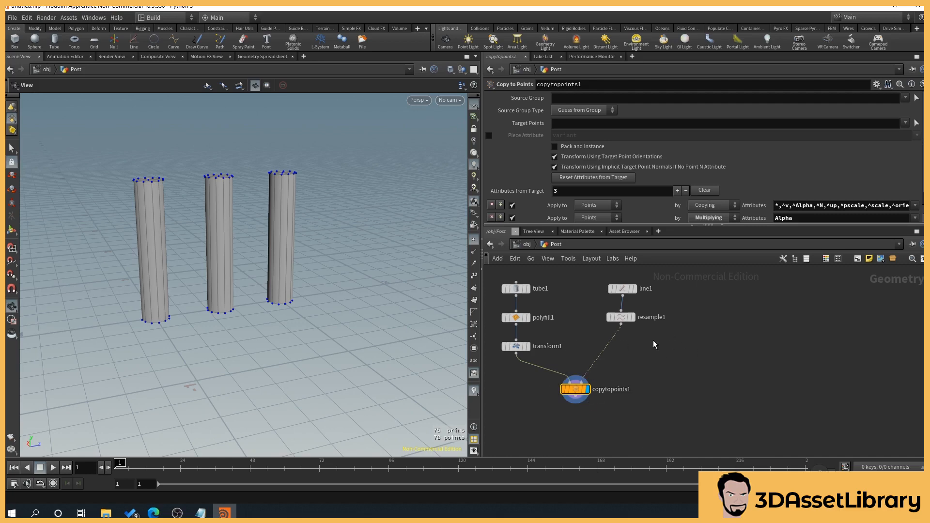
drag(311, 370, 211, 221)
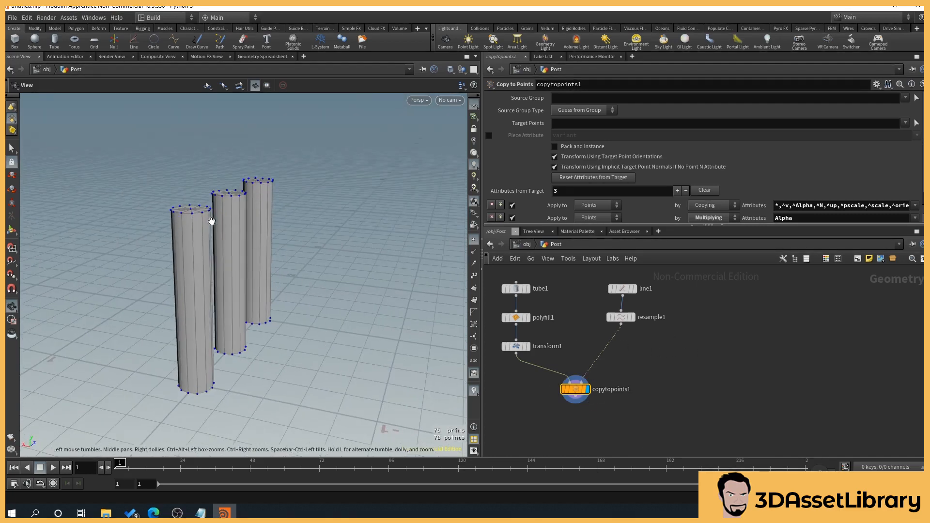
drag(234, 278, 256, 340)
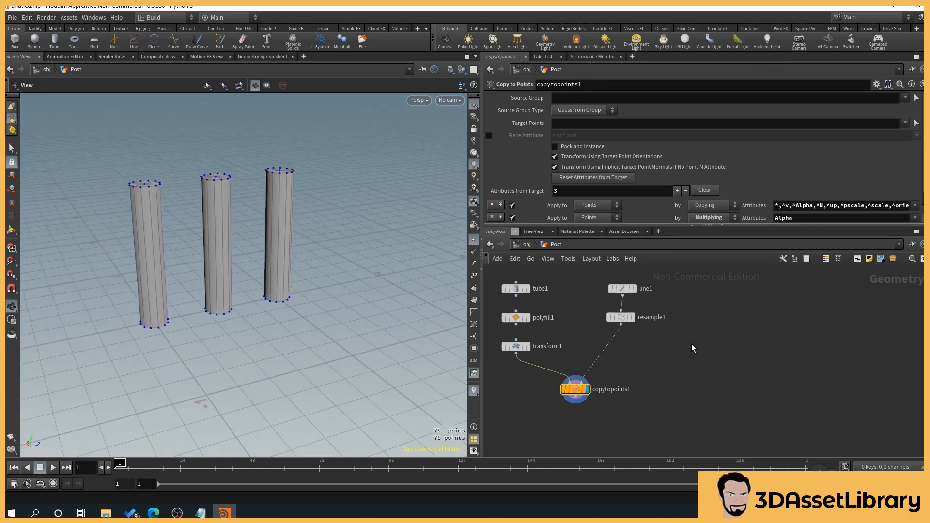
Insert an Attribute Wrangle node on the wire between Resample and Copy to Points
key(Tab)
text(wrang)
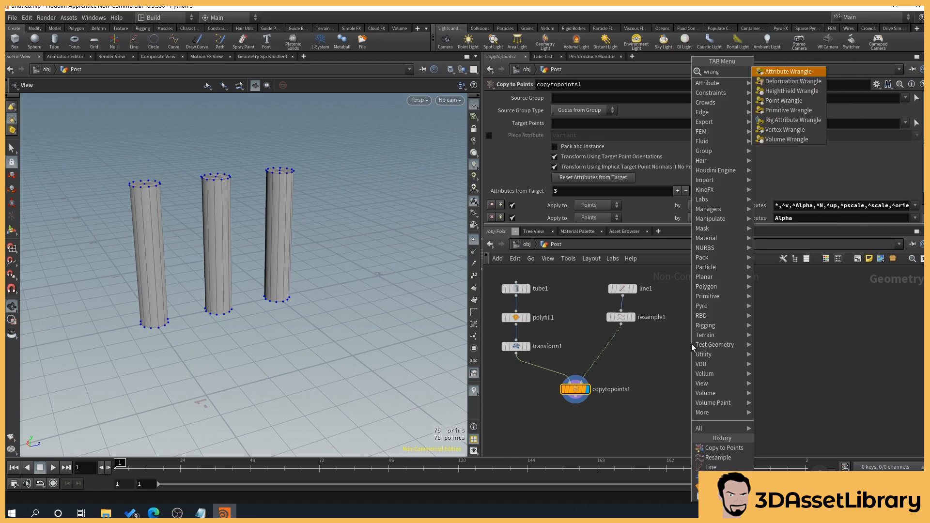
click(794, 73)
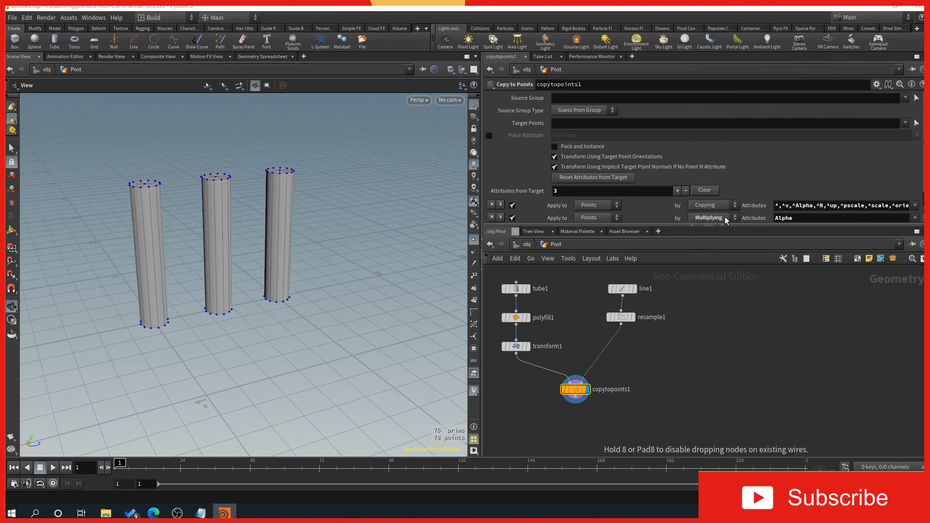
click(620, 343)
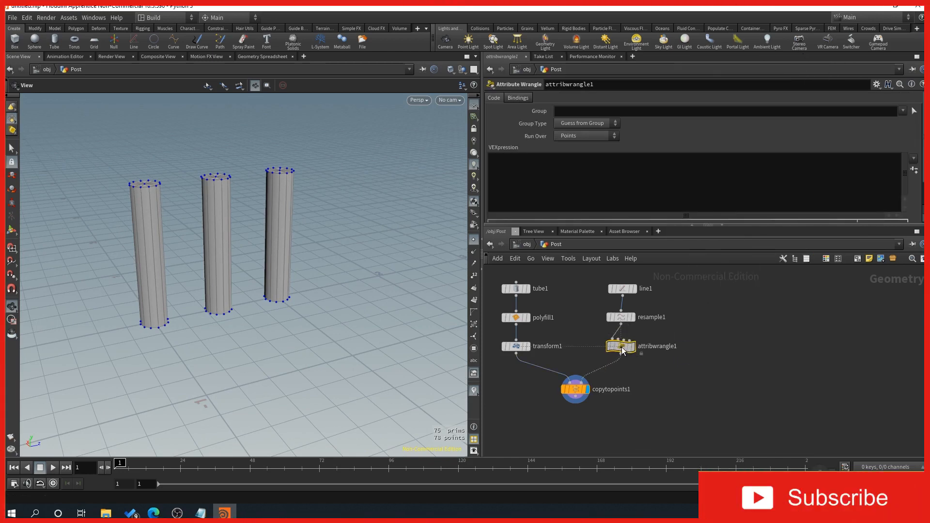
click(541, 193)
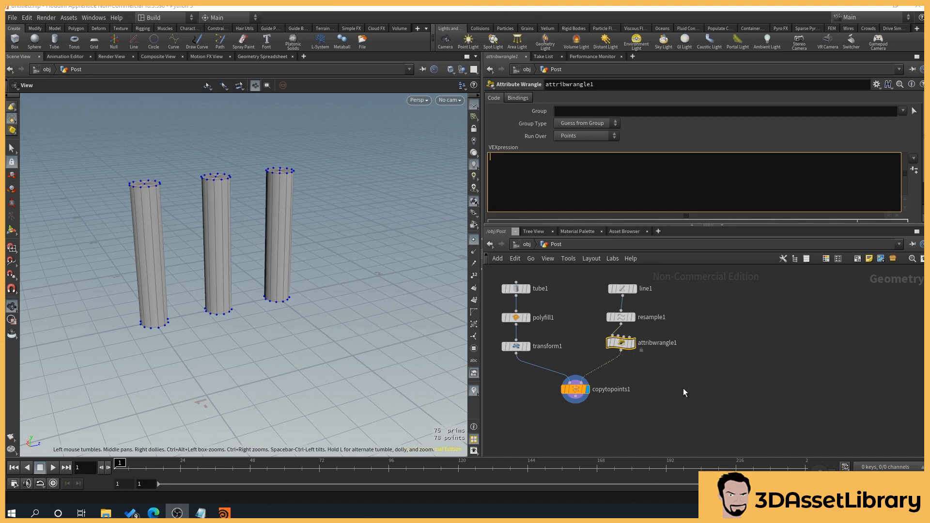
middle_drag(597, 398, 586, 368)
click(493, 185)
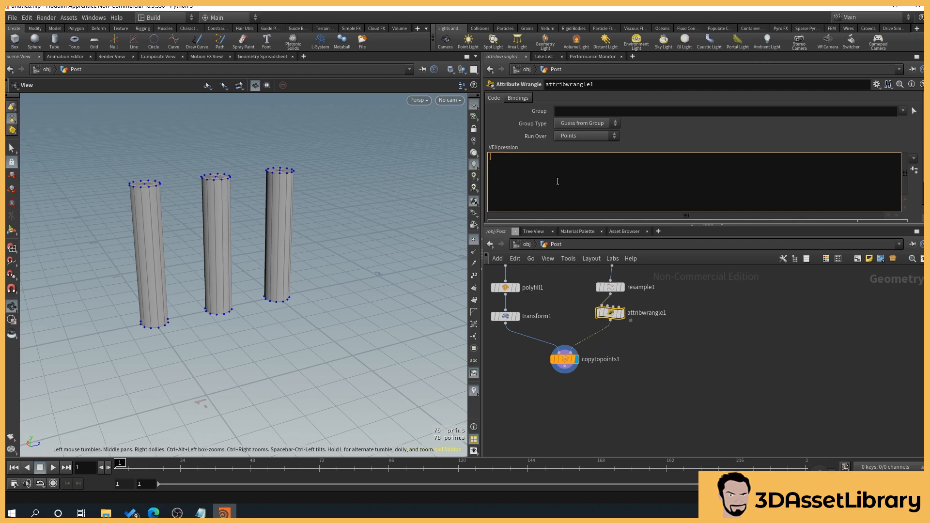
text(@orient = rand(@ptnum);)
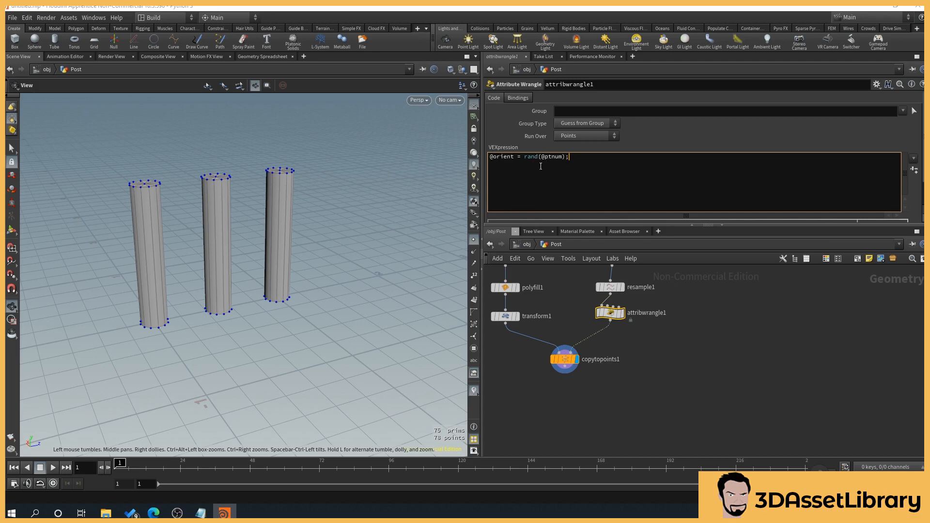
drag(527, 156, 562, 159)
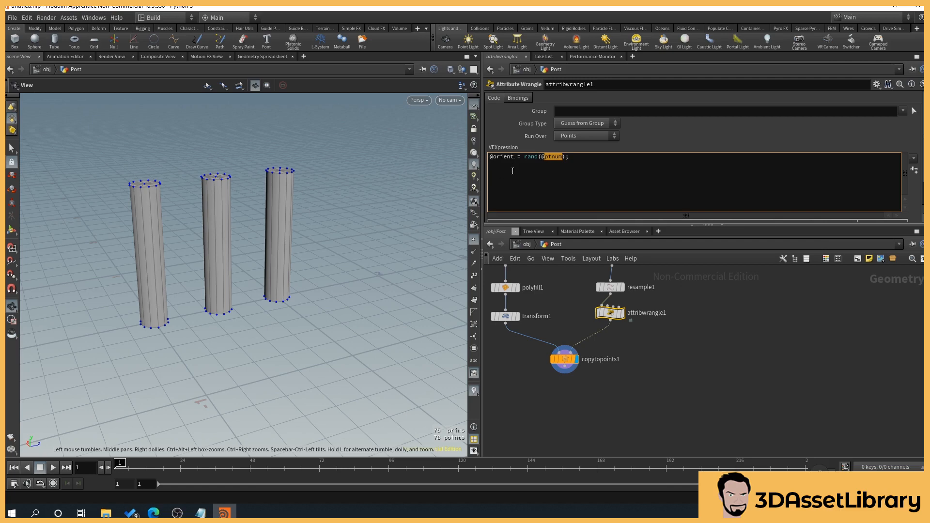
Apply the wrangle's orient expression to the copied posts and move the Copy to Points node lower in the network
drag(527, 156, 535, 157)
click(591, 176)
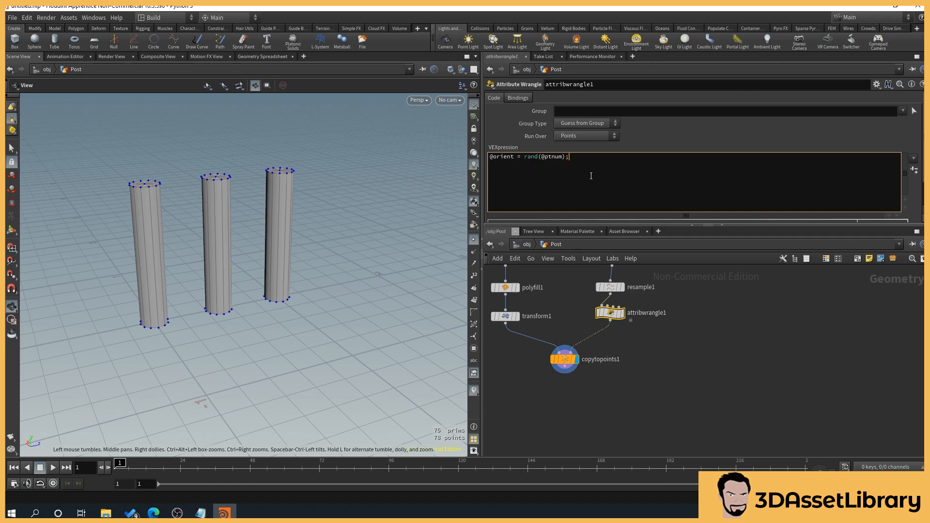
click(673, 372)
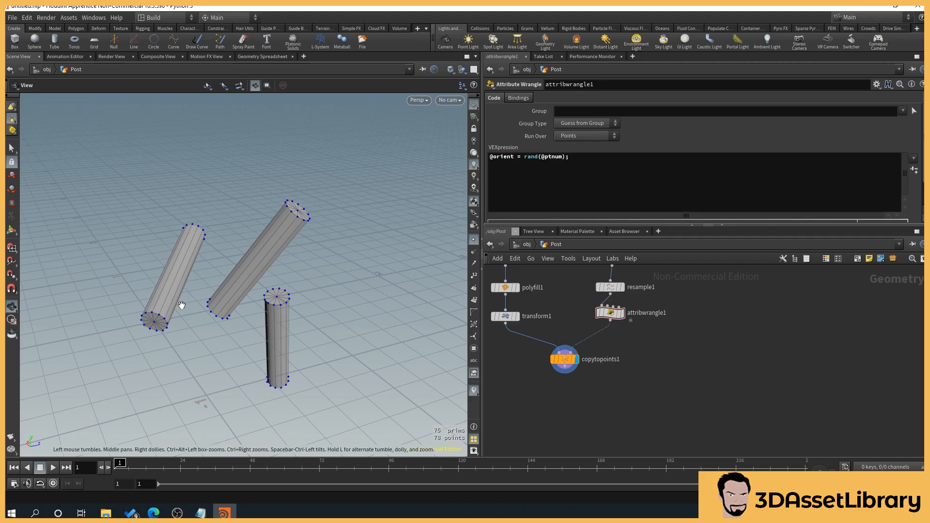
drag(376, 322, 291, 342)
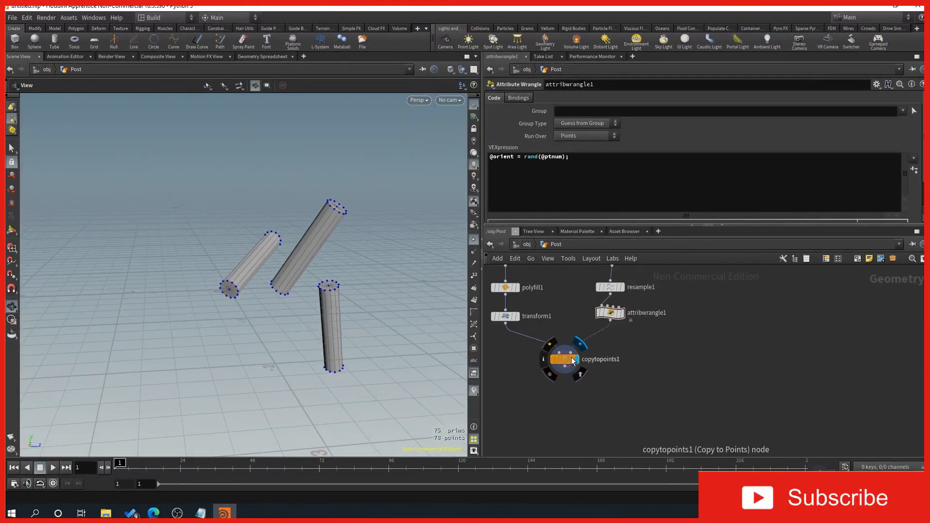
drag(571, 361, 575, 387)
drag(291, 348, 322, 359)
Increase the Line node's length to 3.88 and view the extended row of posts
scroll(698, 331, down, 3)
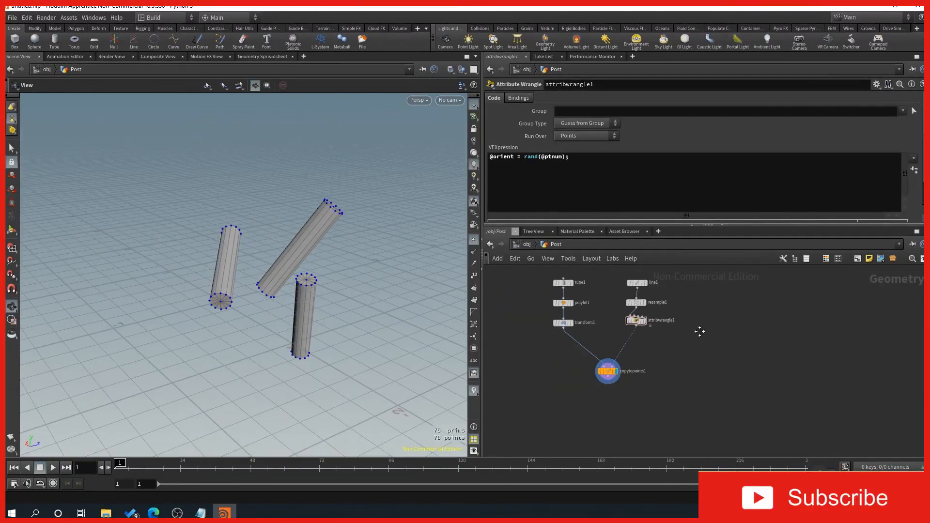
middle_drag(700, 330, 693, 342)
click(631, 294)
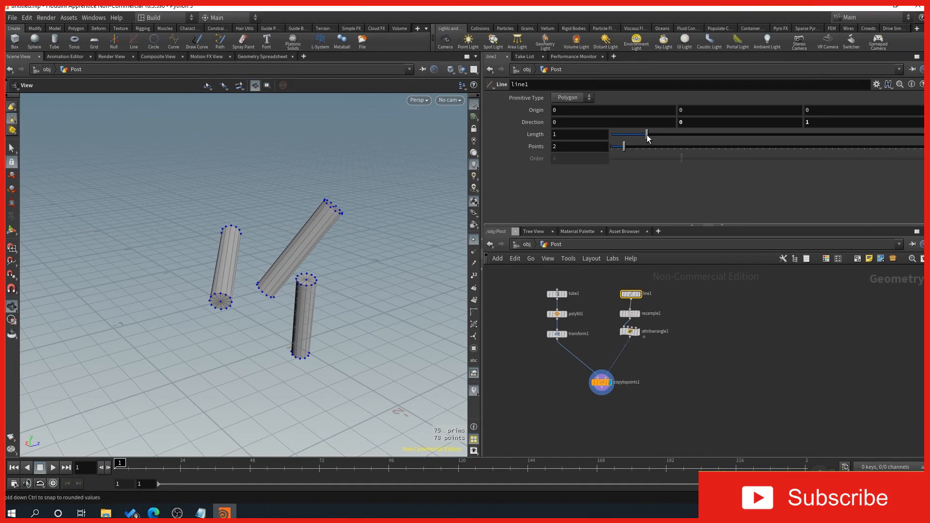
drag(645, 134, 735, 135)
middle_drag(373, 262, 279, 258)
drag(280, 258, 299, 261)
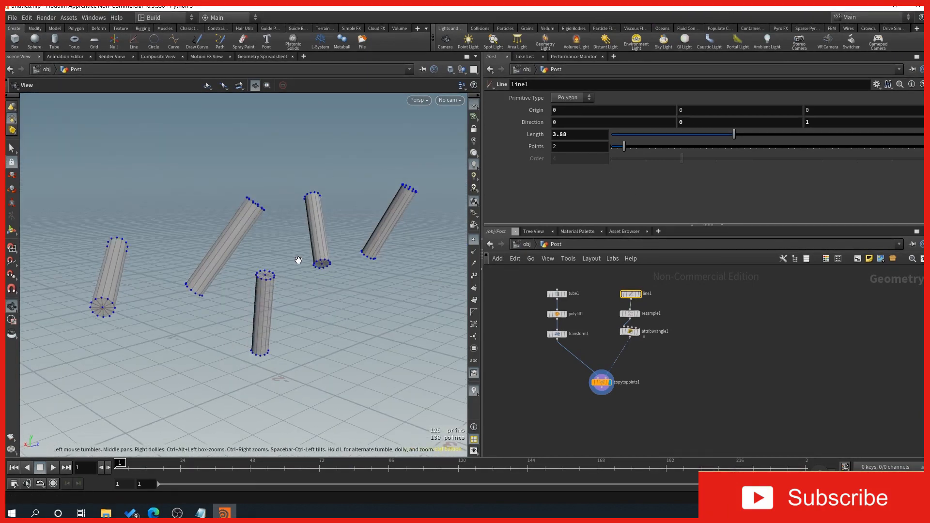
scroll(585, 373, up, 1)
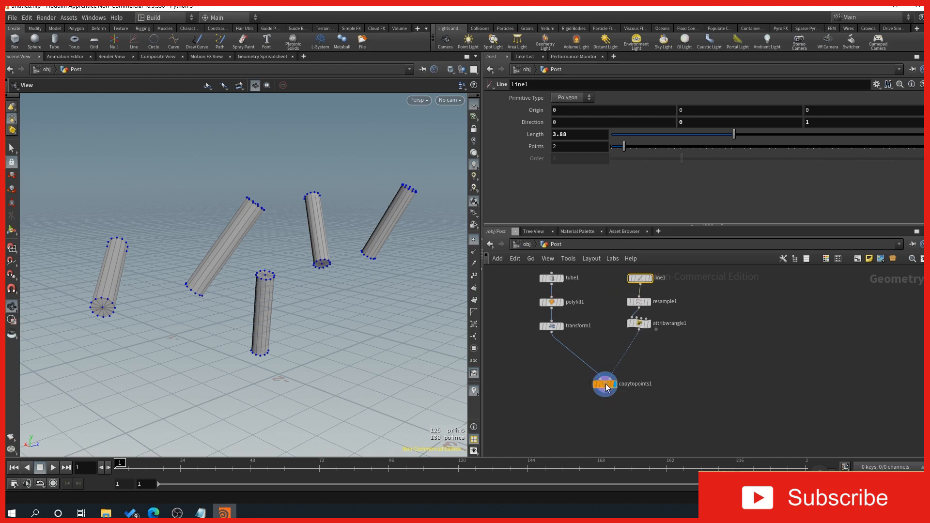
Insert an Attribute Randomize node on the wire between Attribute Wrangle and Copy to Points, and space the nodes apart
drag(597, 388, 590, 393)
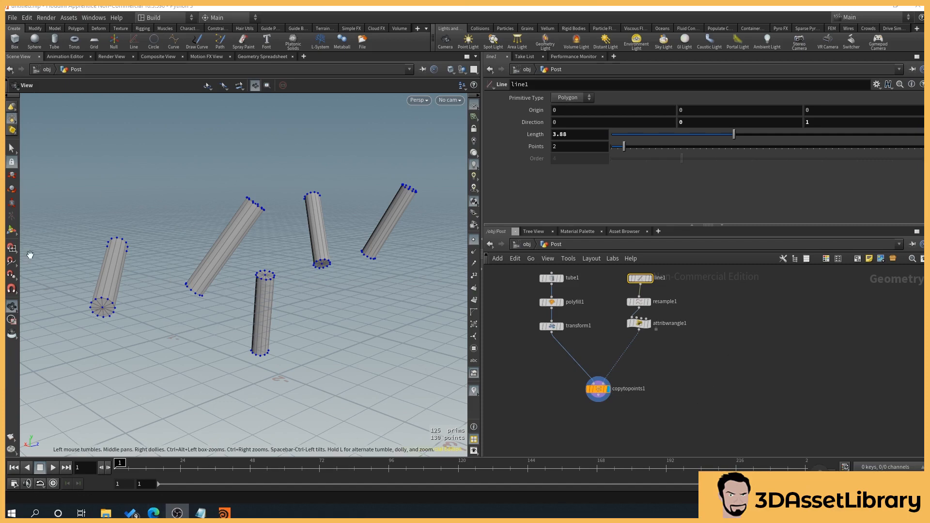
click(647, 371)
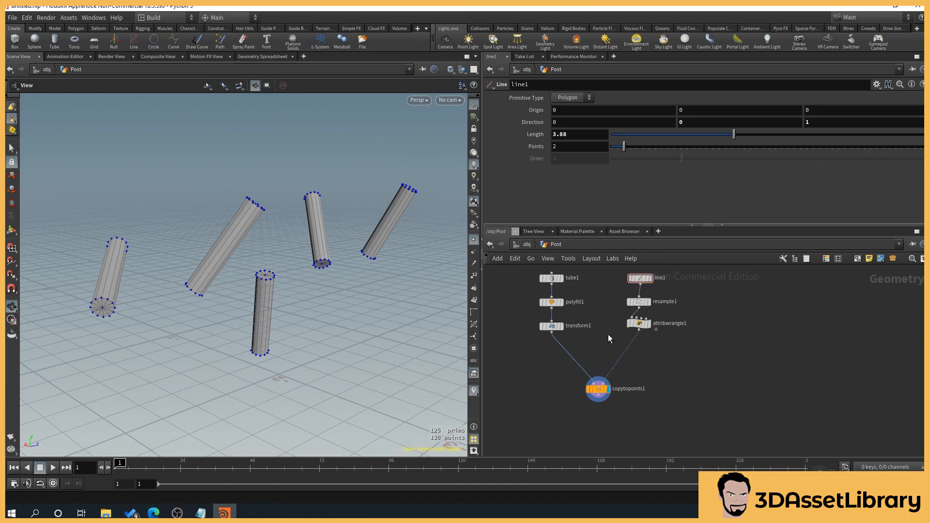
key(Tab)
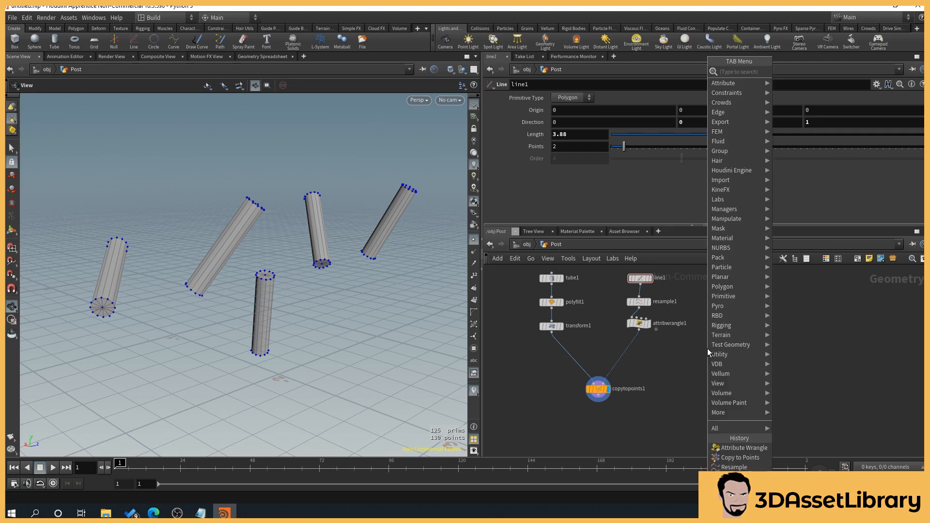
text(random)
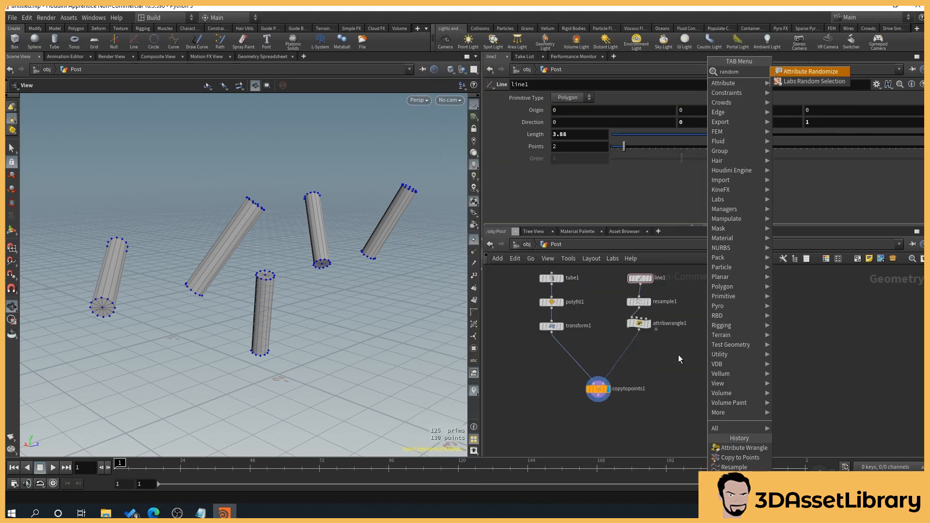
click(806, 70)
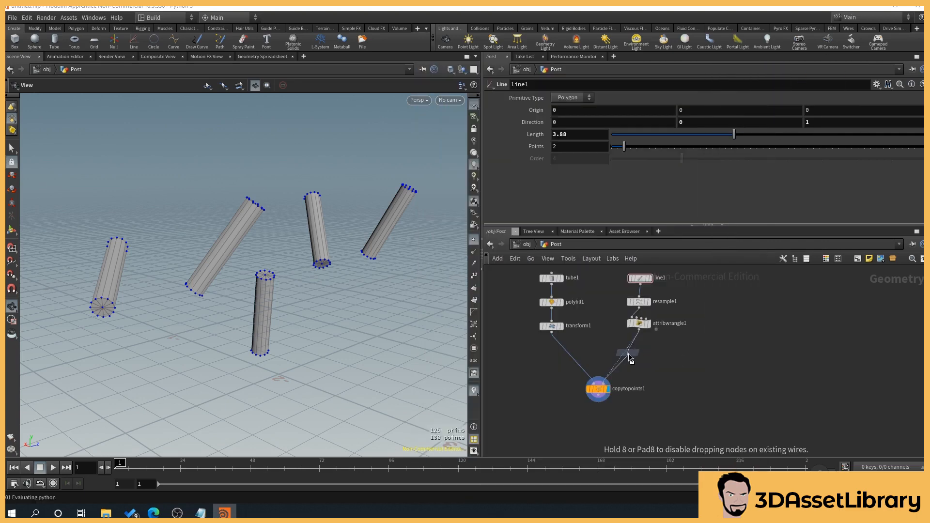
click(628, 352)
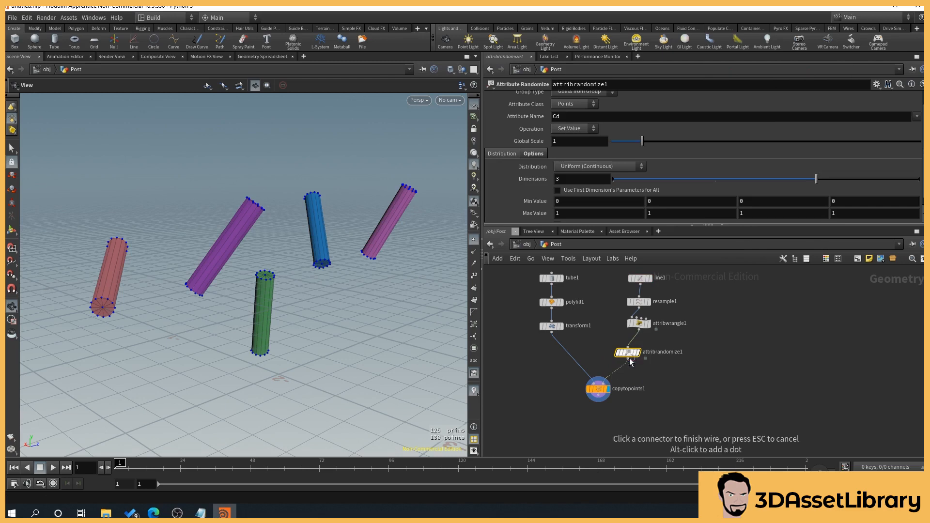
drag(629, 353, 638, 350)
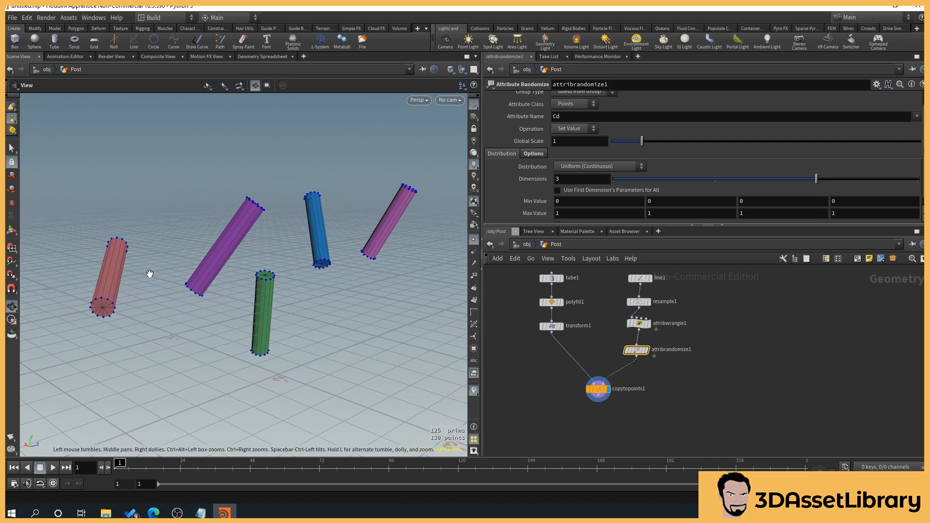
drag(599, 390, 594, 400)
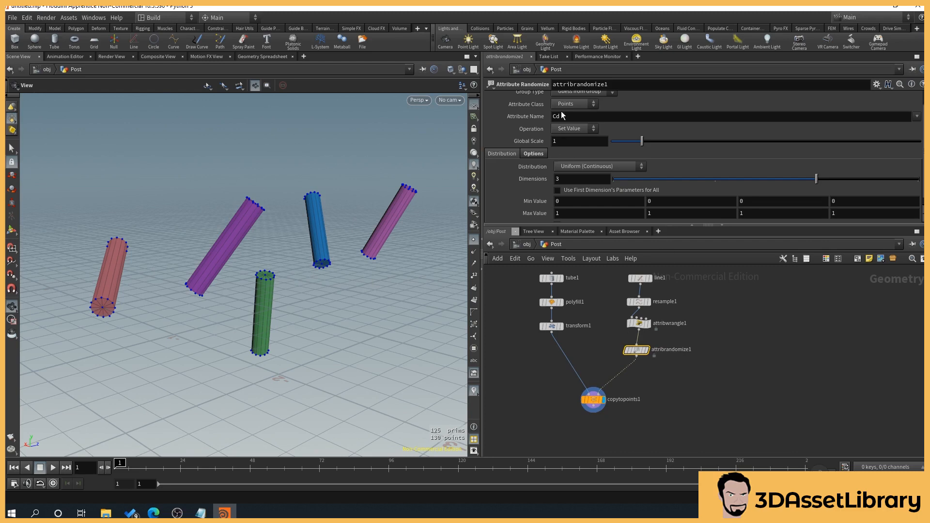
Set the Attribute Randomize node's attribute name to orient and its global seed to 10
drag(563, 116, 493, 115)
text(orient)
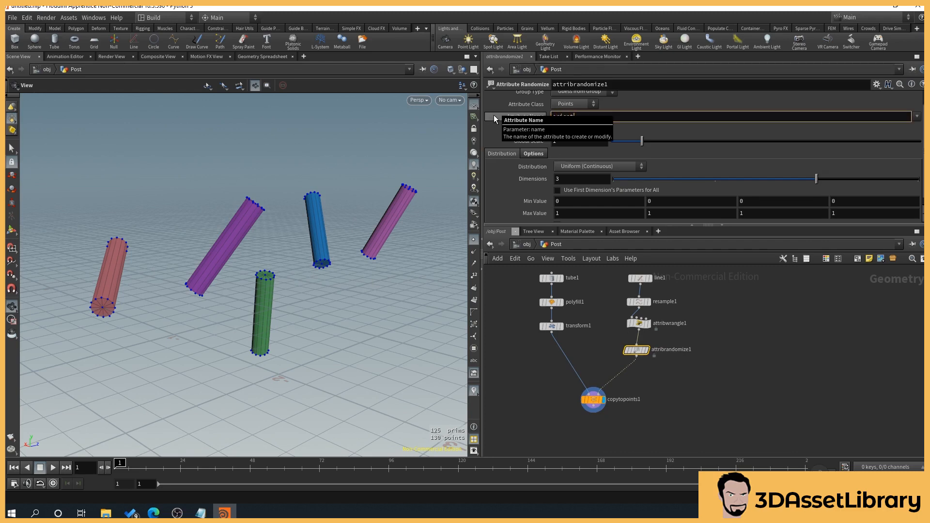
key(Return)
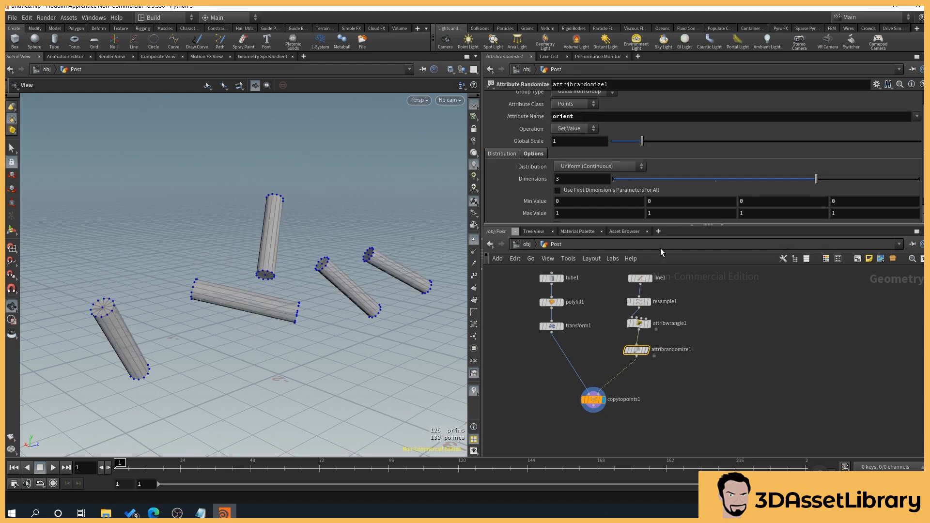
click(529, 155)
drag(916, 191, 843, 193)
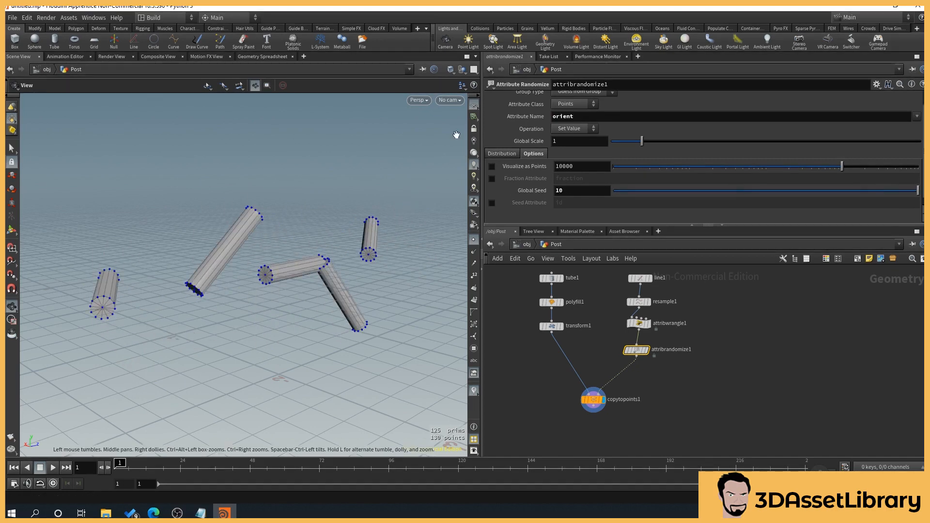
Set the first three maximum values of the orient distribution to 0 and view along the row of posts
click(503, 153)
scroll(640, 202, down, 1)
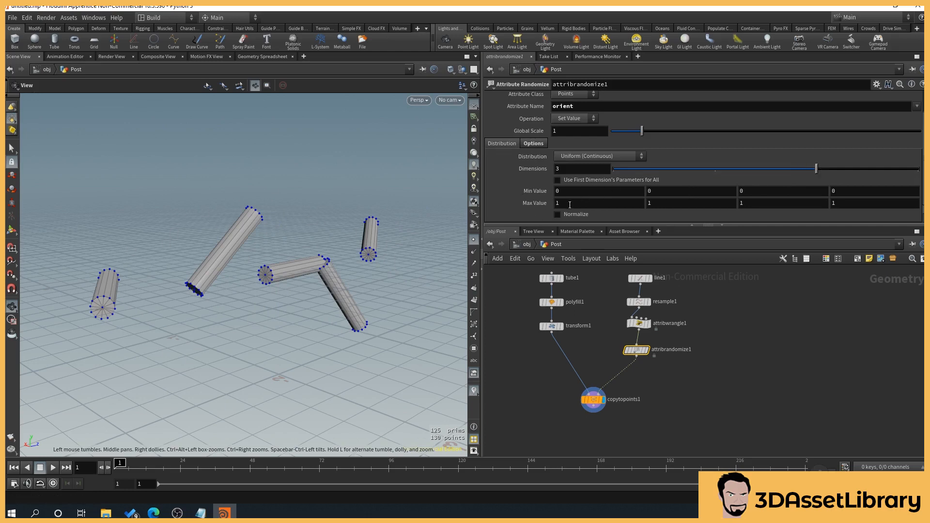
drag(569, 204, 548, 205)
text(0)
key(Return)
drag(660, 205, 641, 205)
text(0)
key(Return)
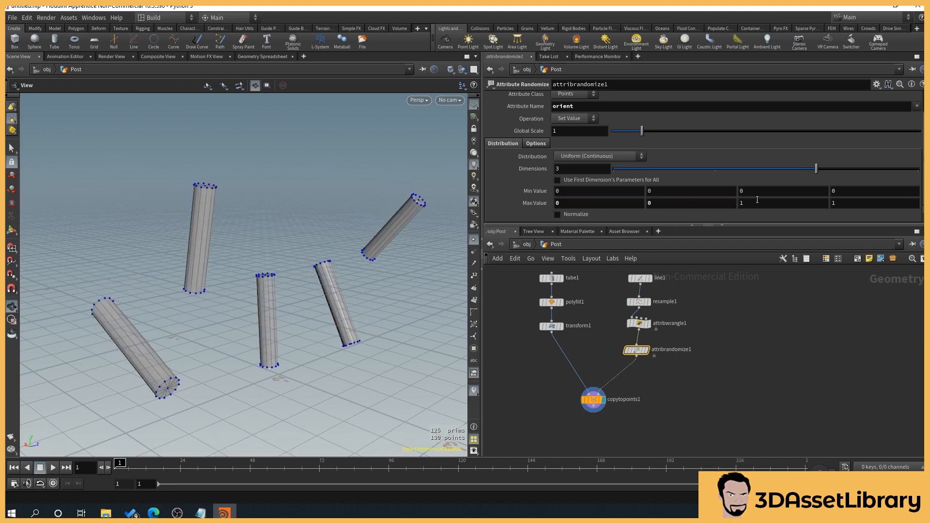
drag(757, 201, 739, 203)
text(0)
key(Return)
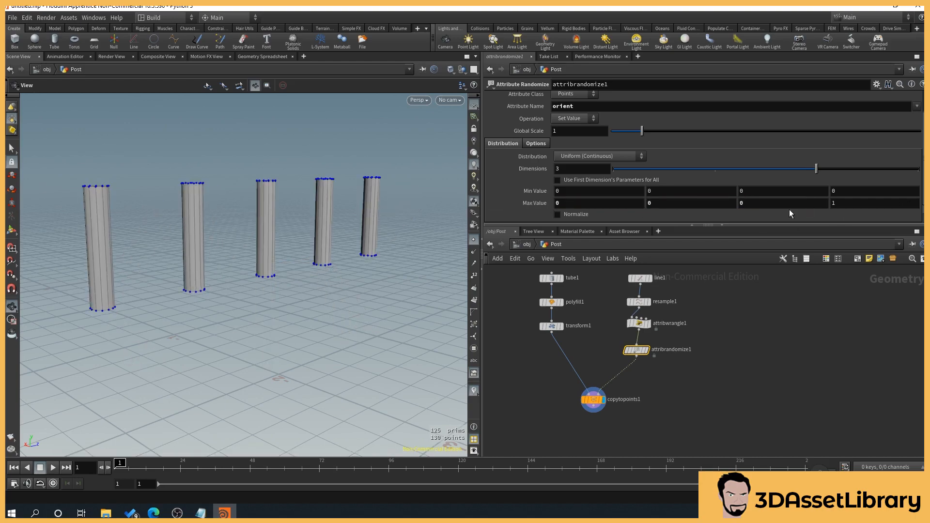
mouse_move(339, 340)
mouse_down()
mouse_move(370, 343)
mouse_move(368, 321)
mouse_move(133, 301)
mouse_move(253, 321)
mouse_move(270, 297)
mouse_move(328, 326)
mouse_up()
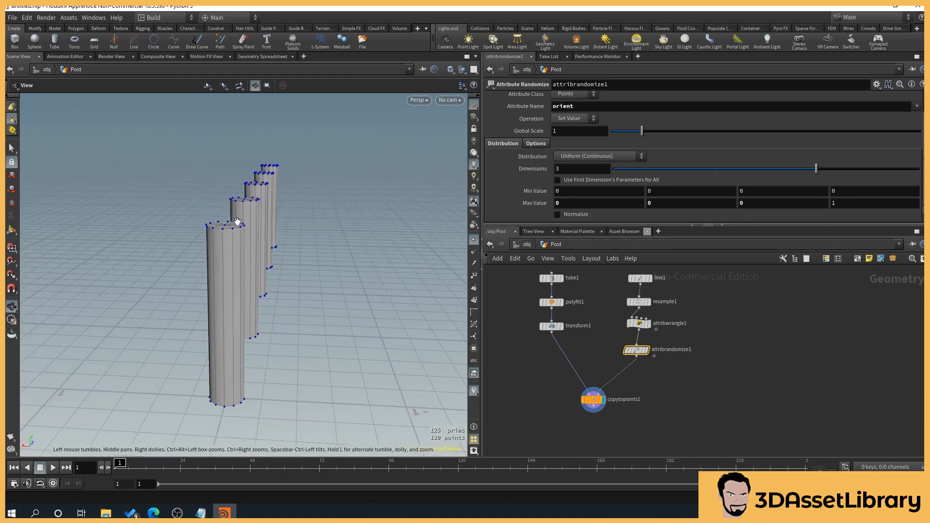
drag(266, 228, 286, 261)
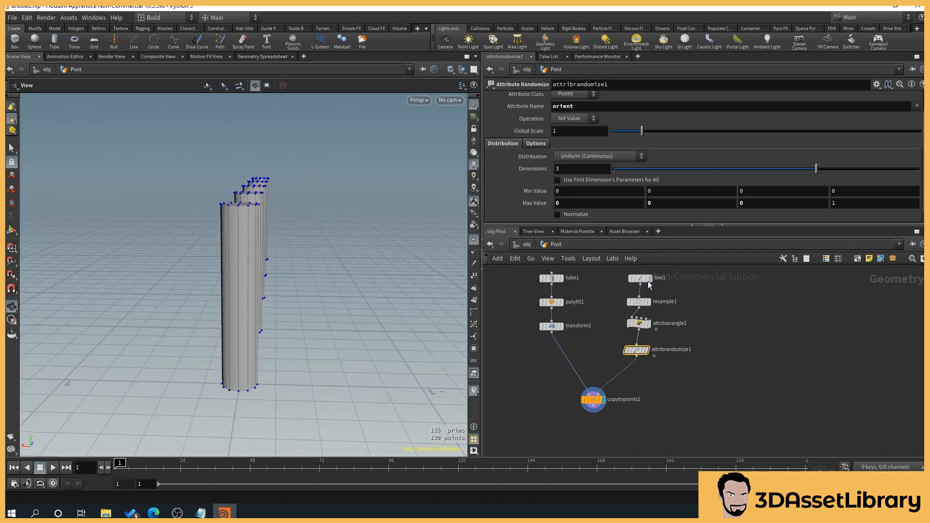
Set the third component of the orient distribution to a minimum of -.01 and a maximum of .001
click(754, 192)
text(-.01)
key(Return)
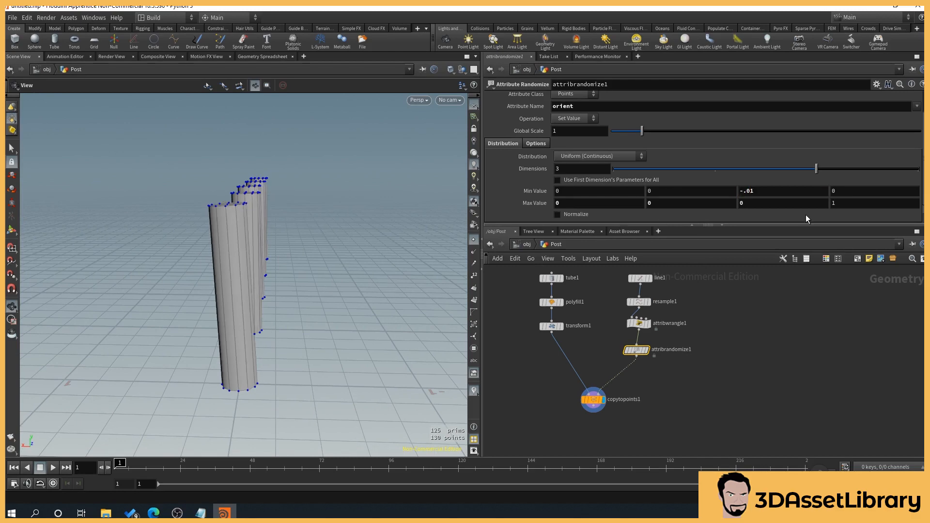
click(785, 206)
text(.001)
key(Return)
Try maximum values of 0.01, 0.02 and 0.004 for the third component of the orient distribution
click(767, 202)
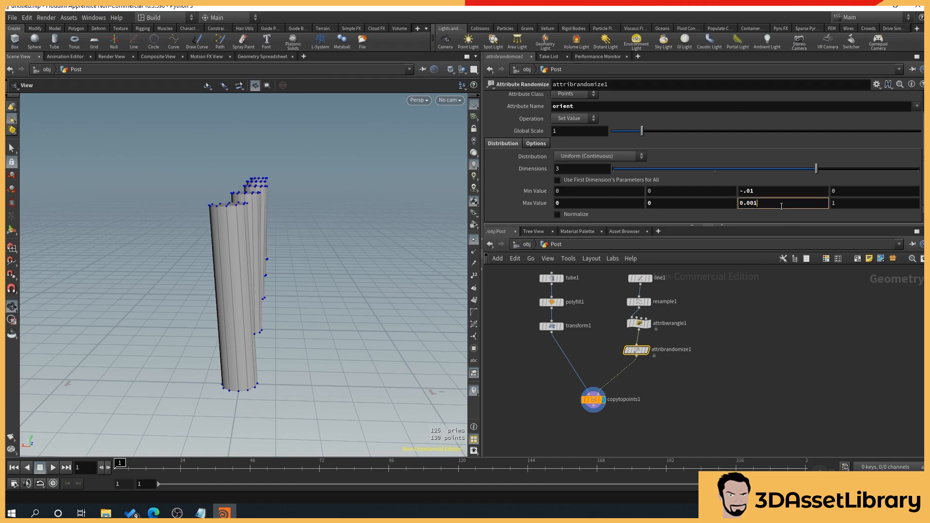
key(Left)
key(BackSpace)
key(Return)
click(767, 201)
key(BackSpace)
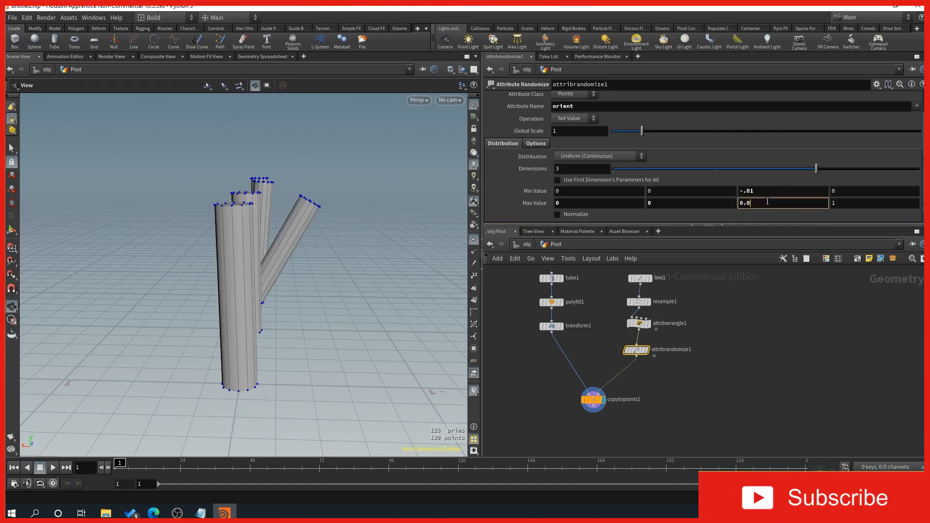
text(2)
key(Return)
click(777, 203)
key(BackSpace)
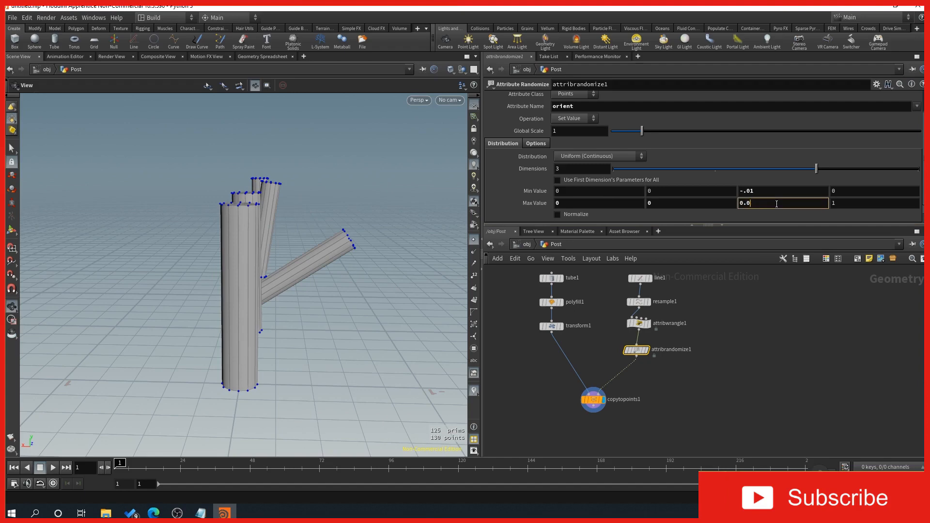
text(04)
key(Return)
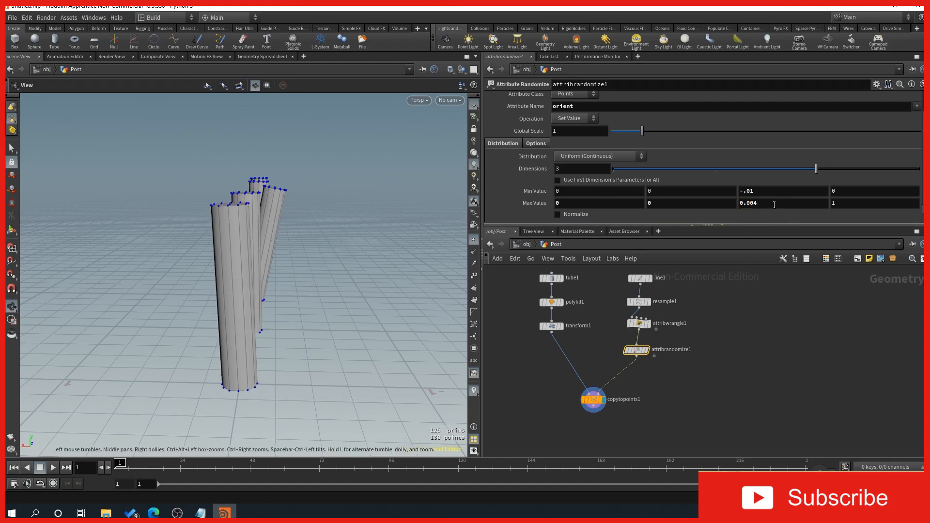
Set the third maximum value of the orient distribution to 0.001 and view the posts
click(775, 204)
key(BackSpace)
text(1)
key(Return)
mouse_move(328, 235)
mouse_down()
mouse_move(338, 236)
mouse_move(326, 243)
mouse_move(336, 228)
mouse_up()
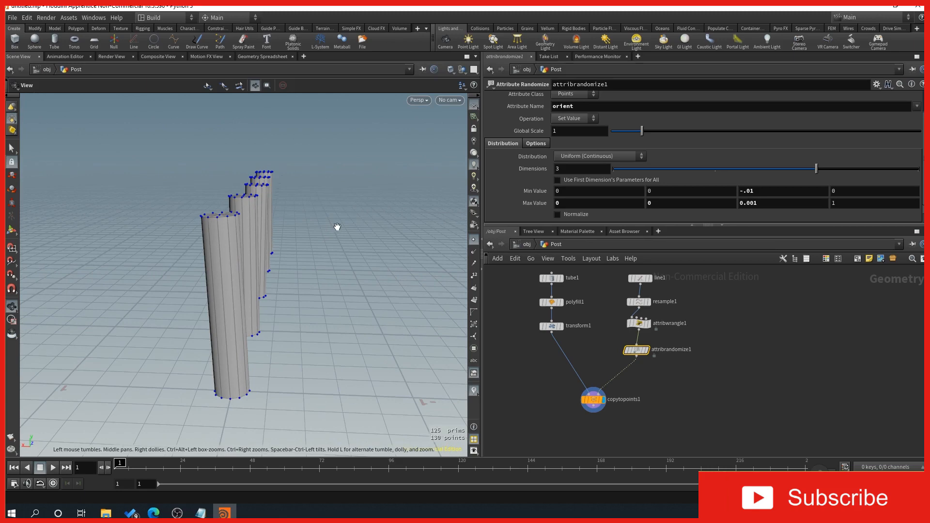
Copy the third minimum value, -.01, into the first and second minimum values of the orient distribution
click(765, 193)
key(ctrl+c)
click(655, 191)
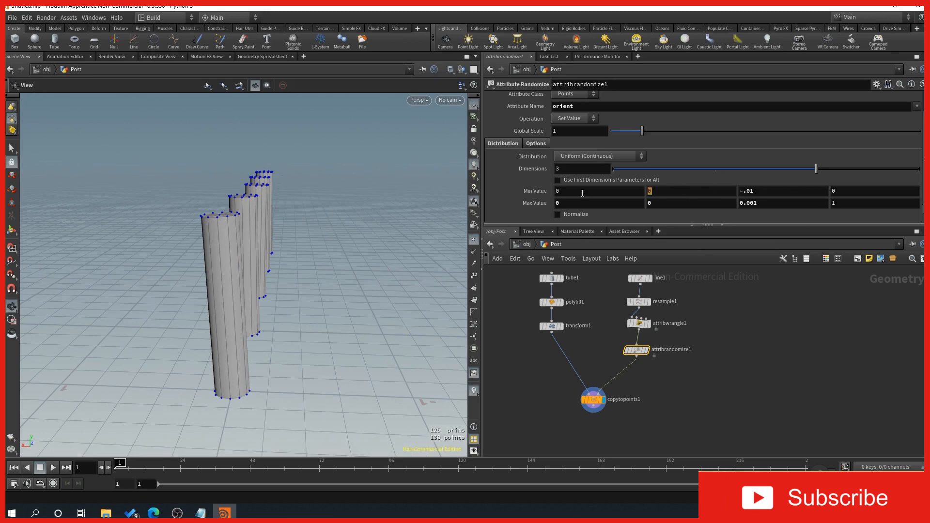
key(ctrl+v)
click(599, 191)
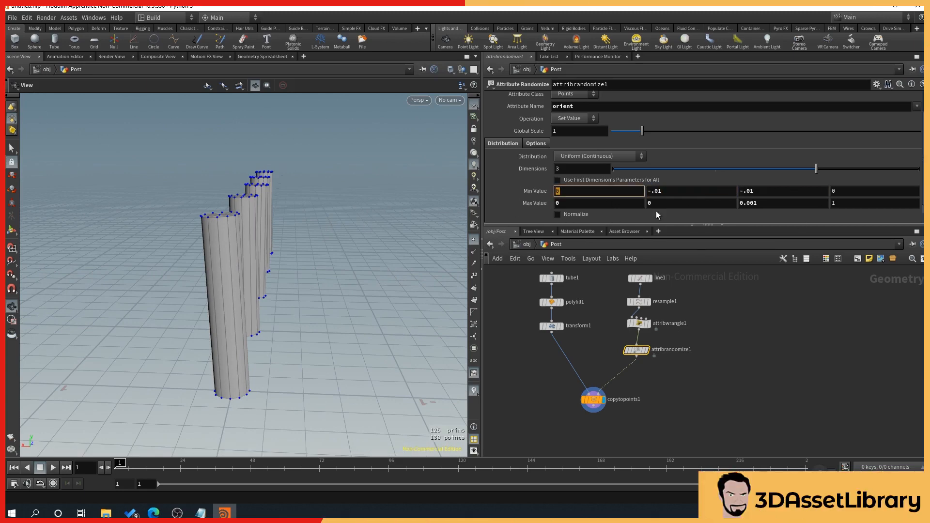
key(ctrl+v)
Copy the third maximum value, 0.001, into the first and second maximum values, and inspect the tilted posts
click(783, 203)
click(657, 203)
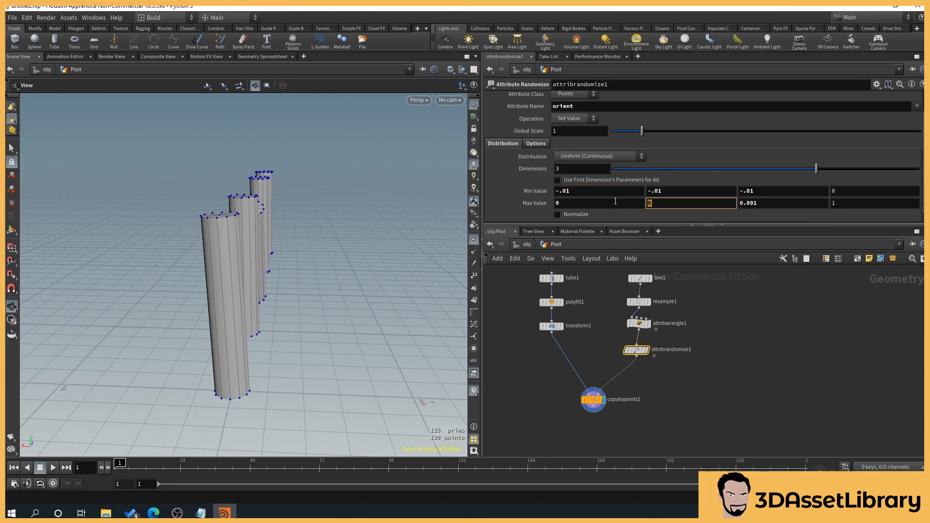
key(ctrl+v)
click(599, 203)
key(ctrl+v)
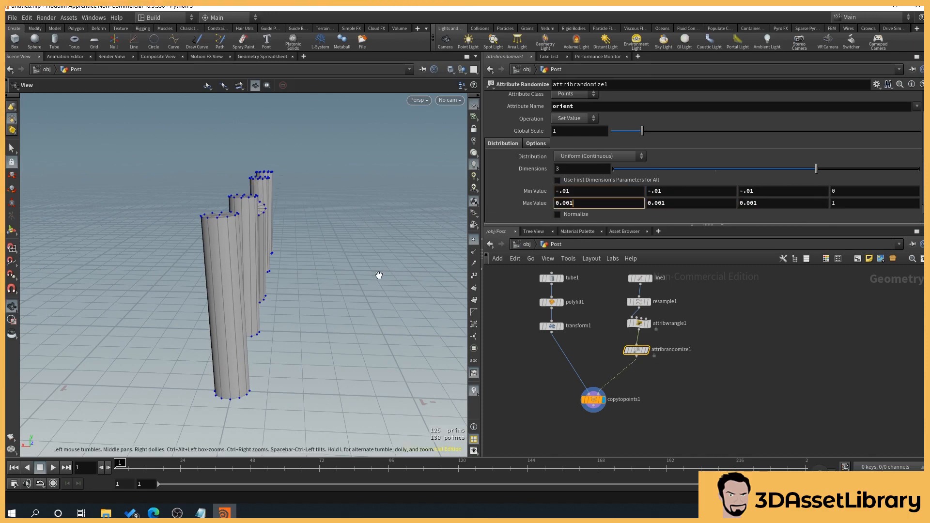
drag(389, 294, 395, 337)
drag(416, 340, 373, 245)
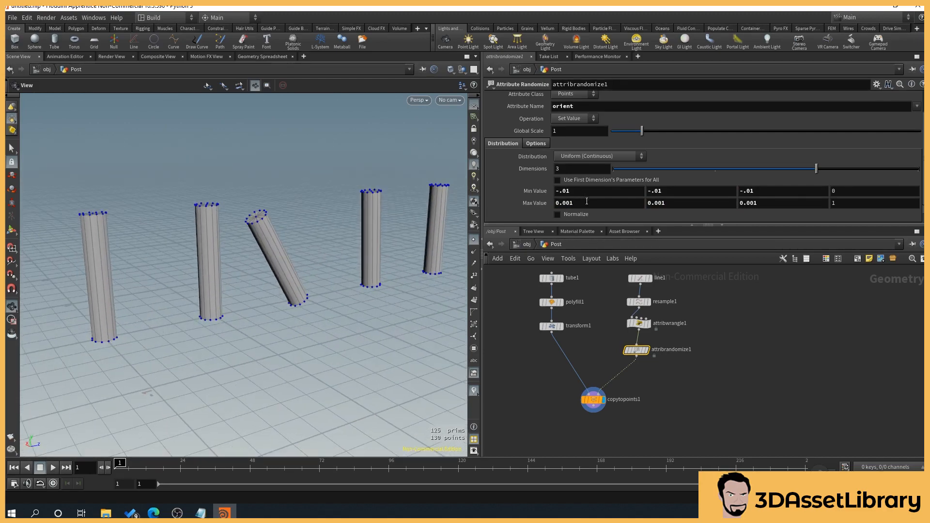
Try 0 for both the first maximum and first minimum values of the orient distribution, and view the posts
drag(586, 204, 513, 201)
text(0)
key(Return)
drag(586, 193, 482, 190)
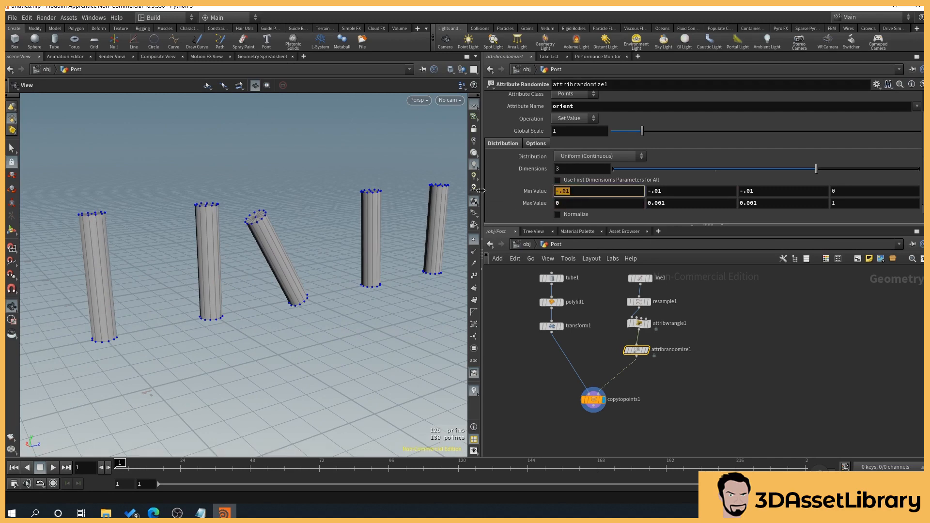
text(0)
key(Return)
drag(358, 317, 331, 302)
Try a first minimum value of 1, undo it, and try 1 as the first maximum value of the orient distribution
click(561, 192)
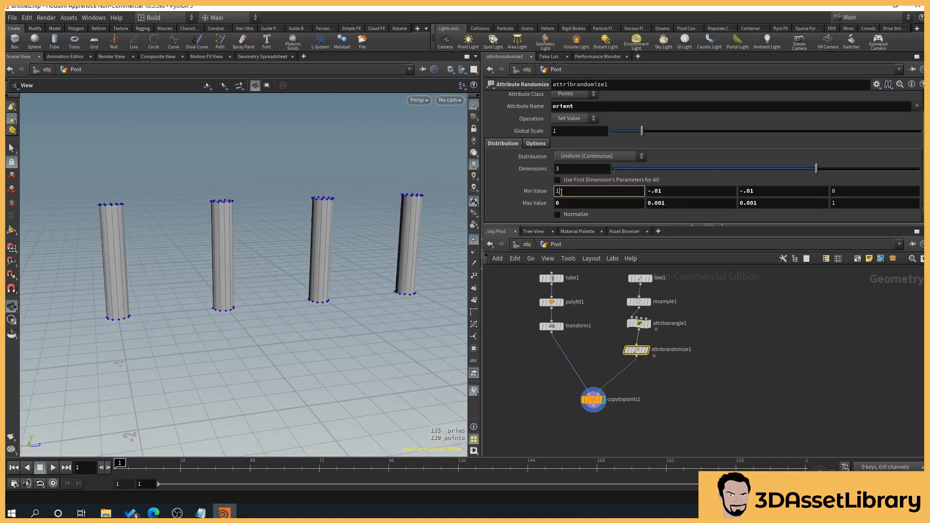
text(1)
key(Return)
key(ctrl+z)
click(568, 203)
text(1)
key(Return)
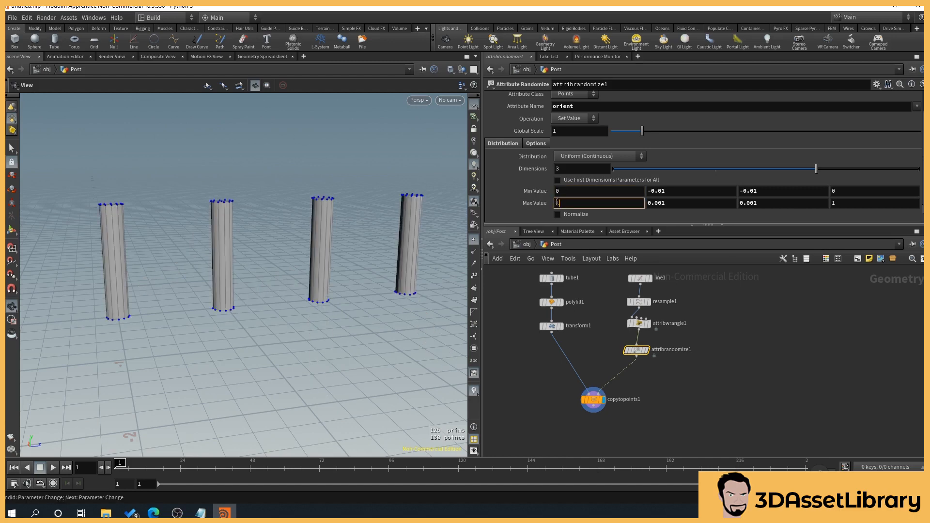
Set the first maximum value of the orient distribution to .01 and view the row of posts from the side
click(557, 203)
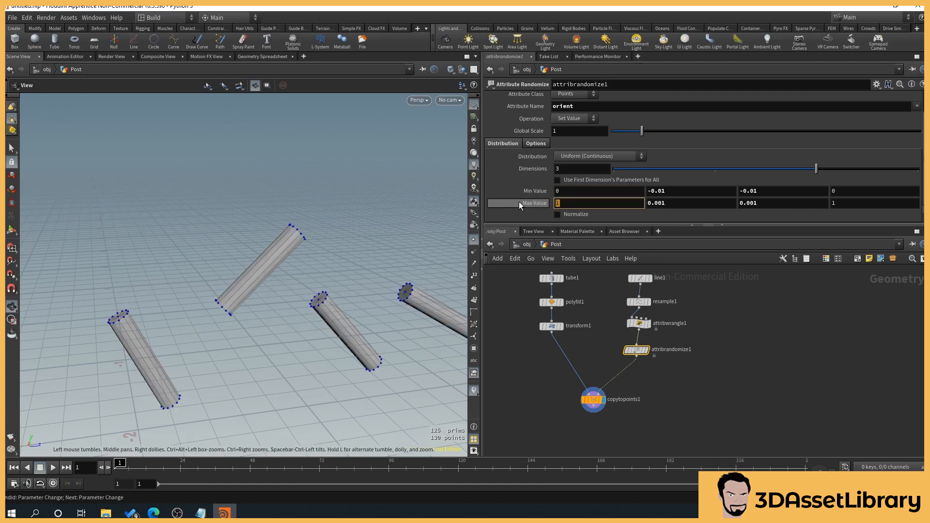
text(.)
key(Return)
click(560, 203)
text(0)
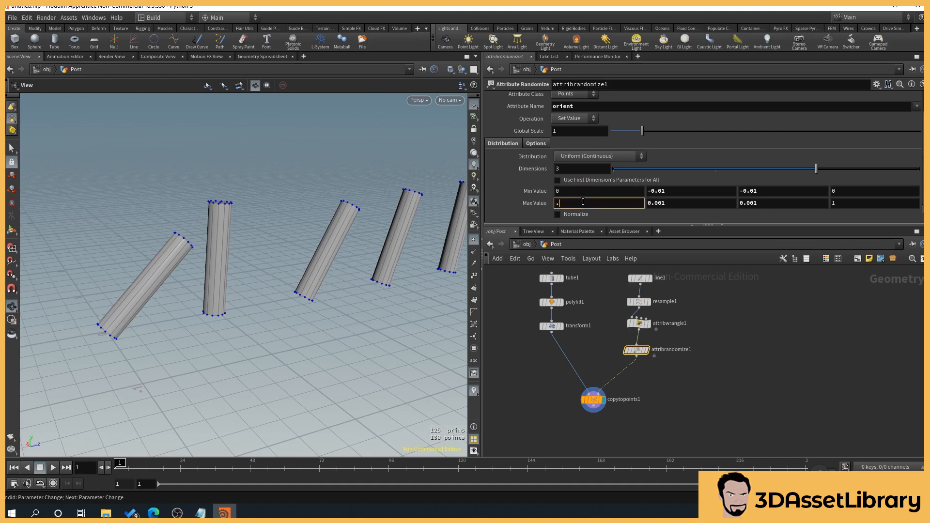
key(Return)
drag(401, 246, 286, 339)
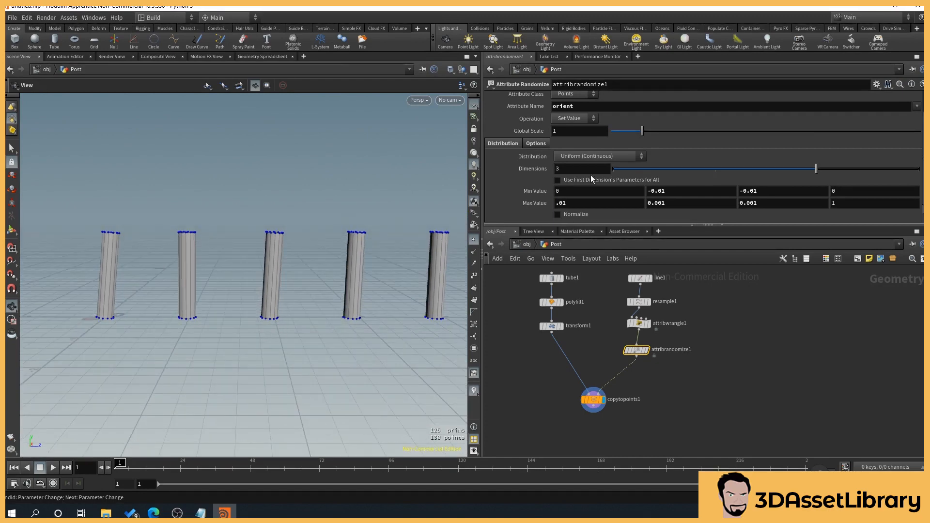
Try first minimum values of -.01 and -.021 for the orient distribution
click(556, 191)
text(-.01)
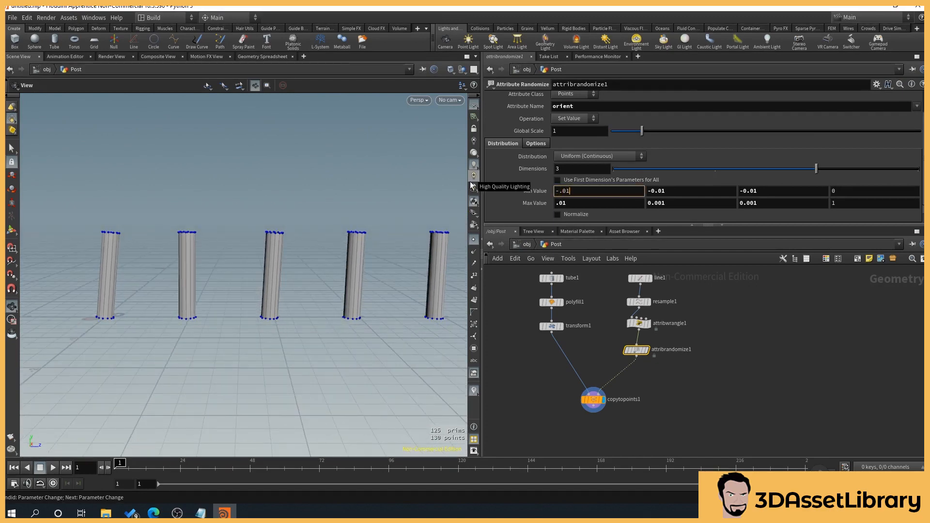
key(Return)
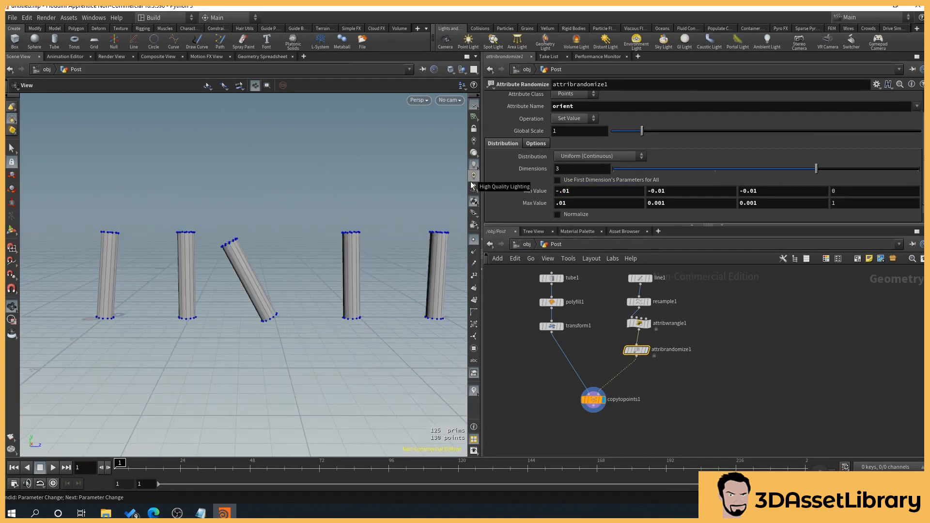
click(594, 194)
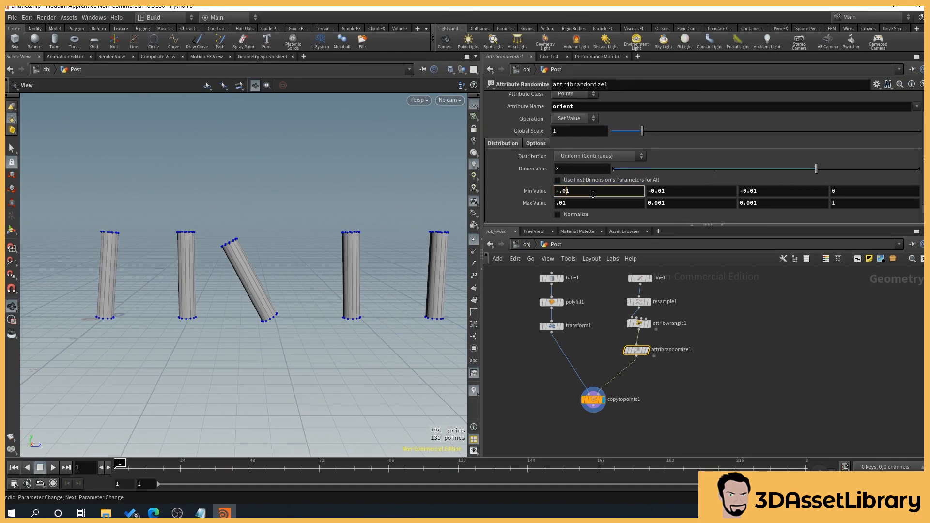
text(02)
key(Return)
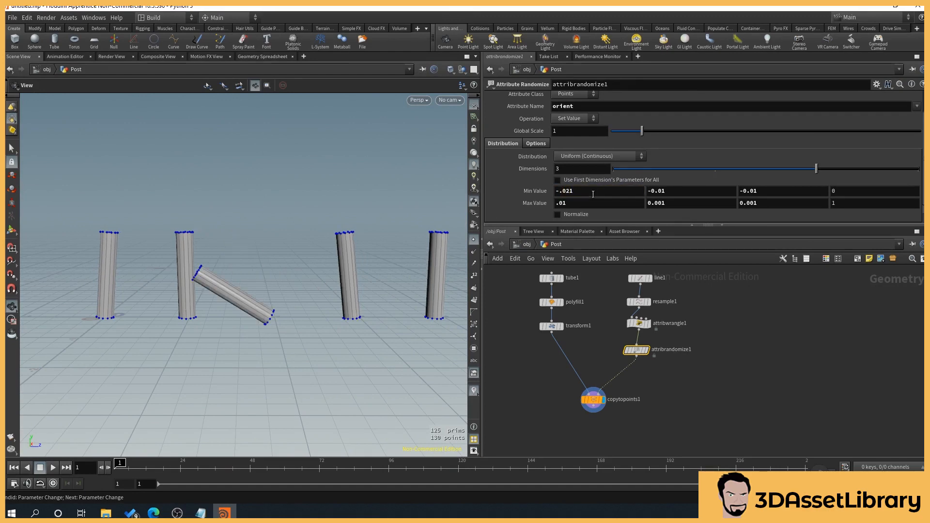
Set the first minimum value of the orient distribution to -.002 and inspect the post tilts from above and along the row
click(593, 194)
key(Return)
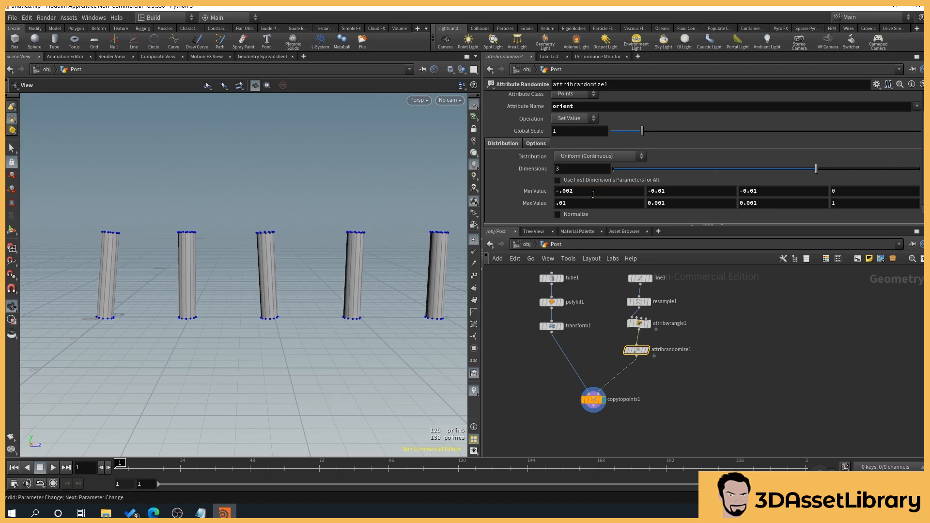
drag(264, 332, 170, 282)
drag(161, 325, 380, 262)
middle_drag(380, 262, 359, 255)
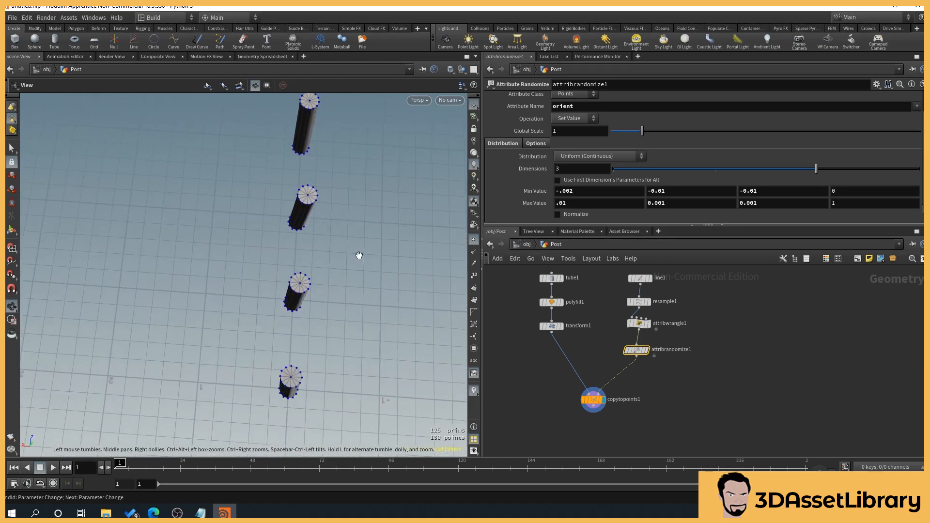
drag(396, 351, 301, 313)
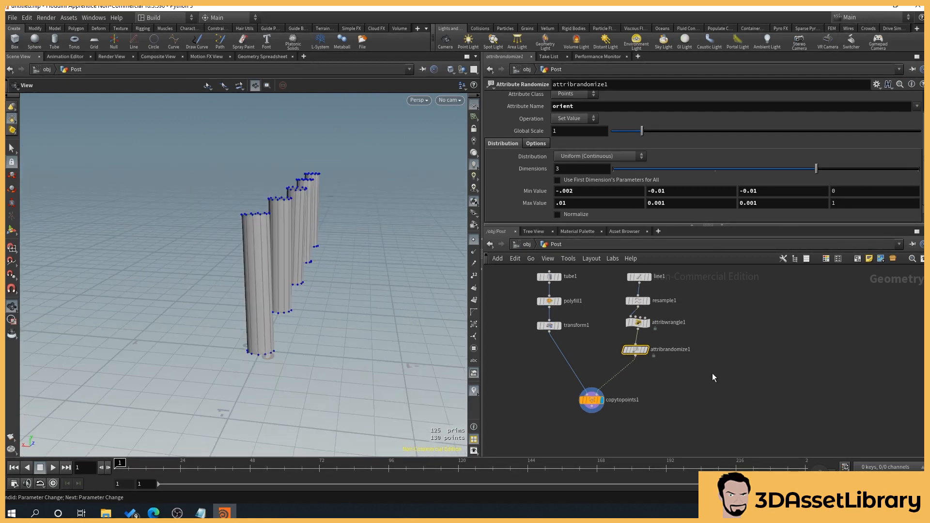
Insert a second Attribute Randomize node on the connection between attribrandomize1 and copytopoints1
key(Tab)
text(random)
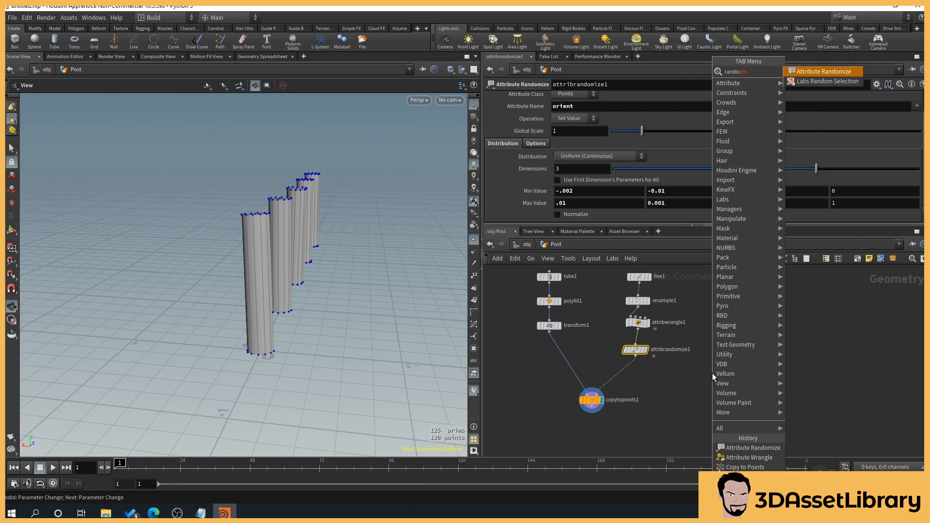
key(Return)
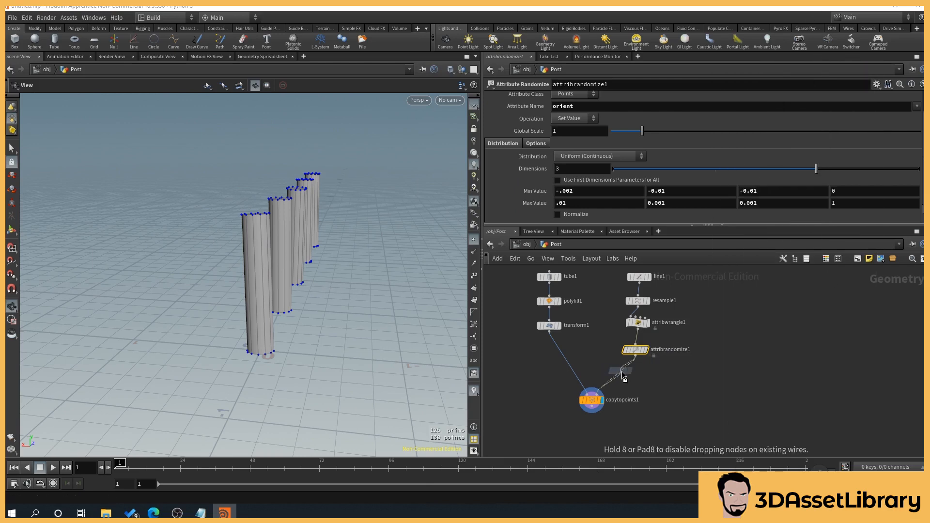
click(627, 378)
drag(627, 378, 633, 378)
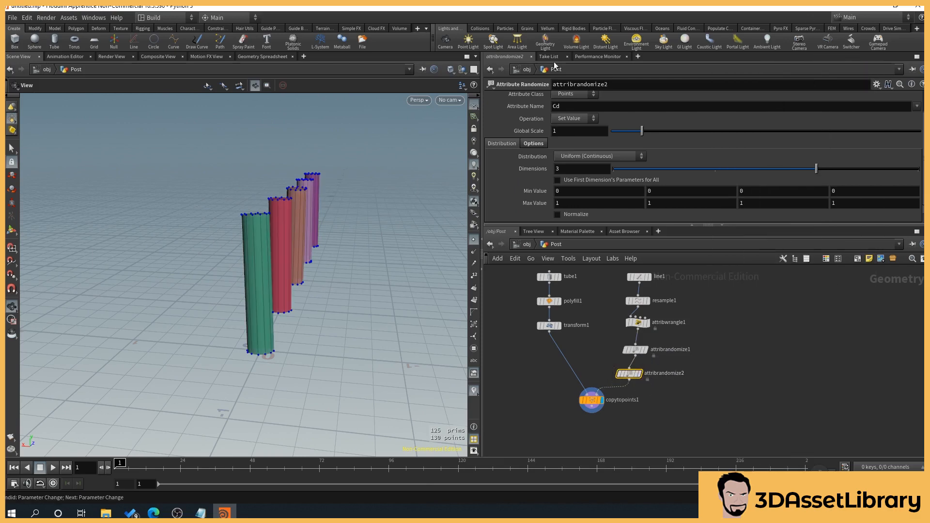
Set the attribute name of the second Attribute Randomize node to pscale and view the posts
click(575, 110)
text(pscale)
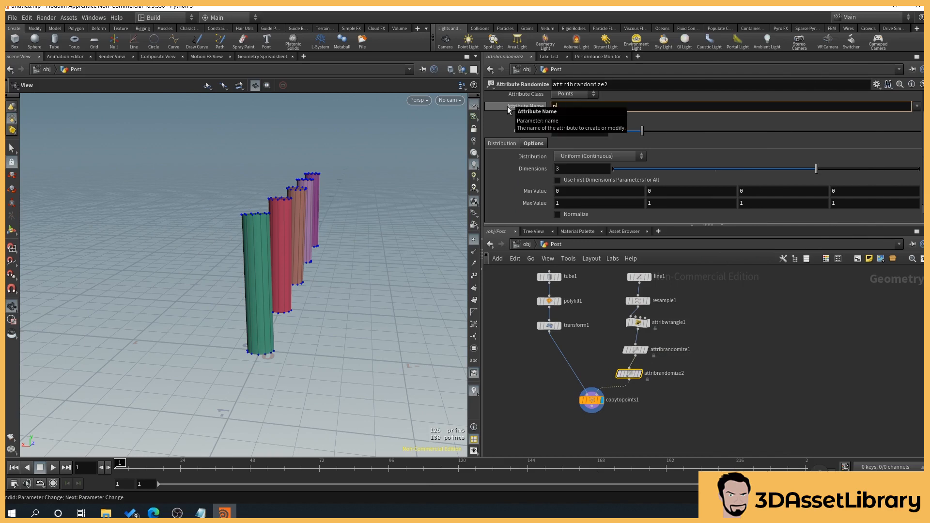
key(Return)
drag(369, 278, 402, 279)
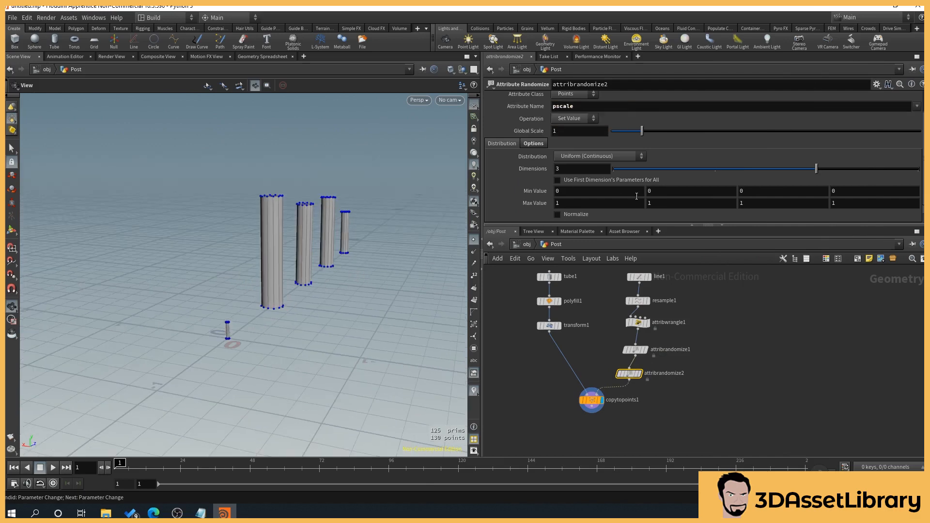
Set the first minimum value of the pscale distribution to .9 and inspect the post size variation from several angles
click(576, 191)
text(.9)
key(Return)
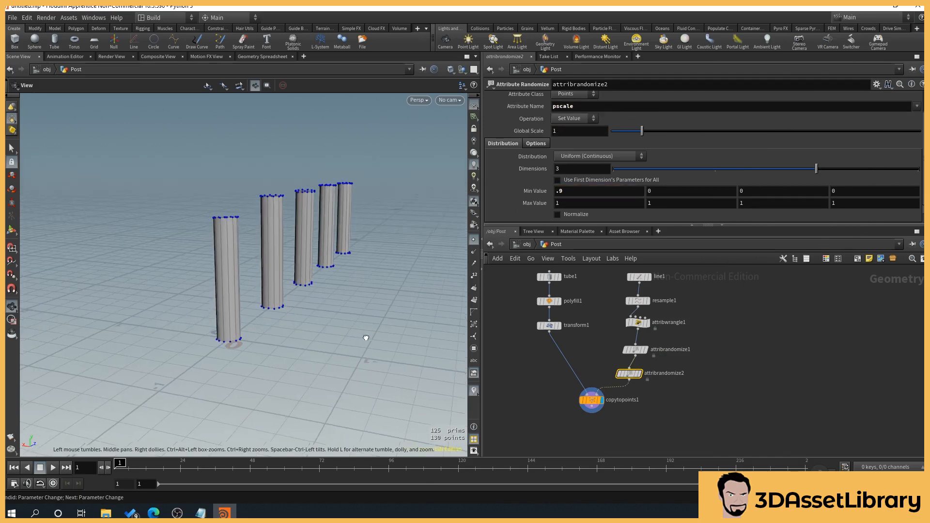
drag(366, 344, 324, 341)
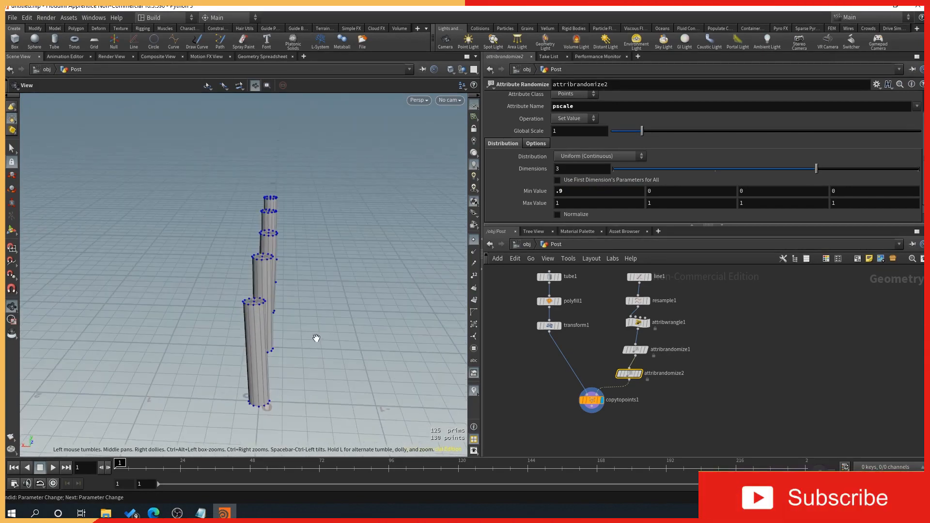
mouse_move(324, 351)
mouse_down()
mouse_move(307, 339)
mouse_move(316, 371)
mouse_move(306, 351)
mouse_up()
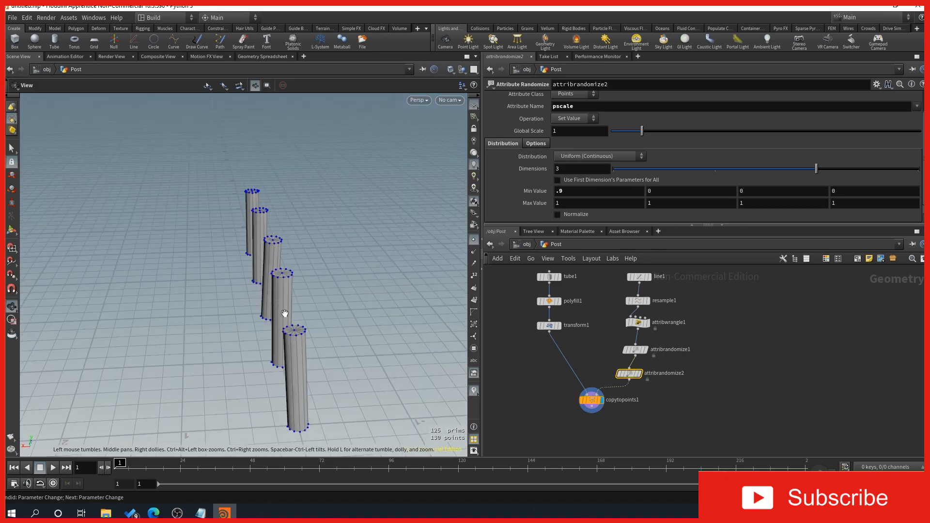
drag(285, 314, 282, 357)
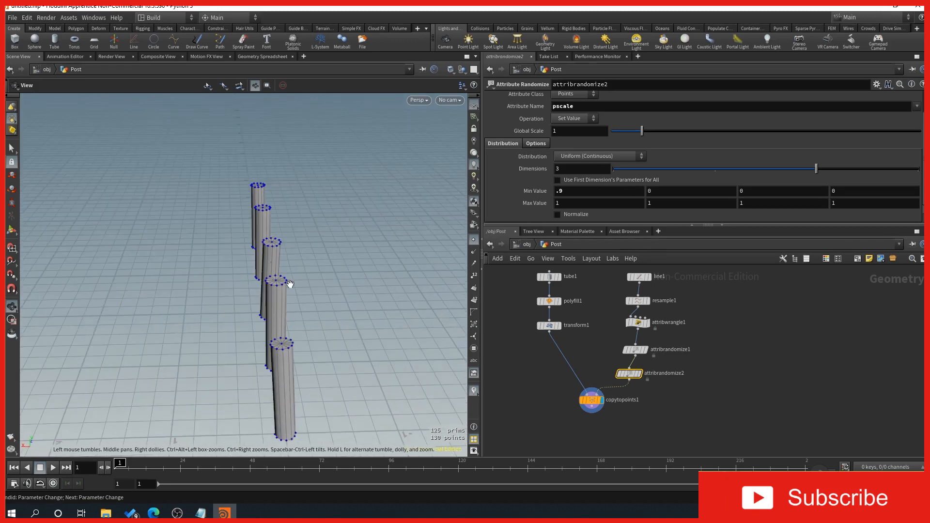
drag(289, 284, 234, 268)
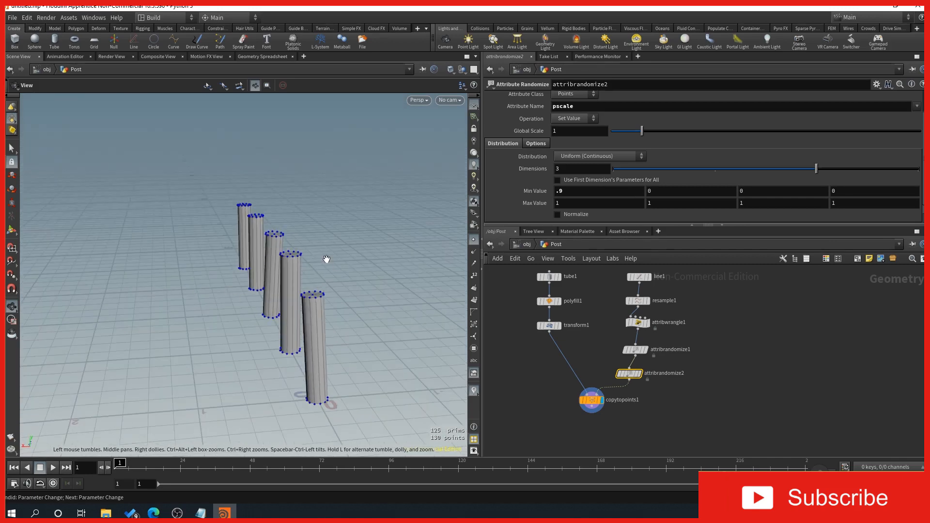
drag(321, 262, 250, 308)
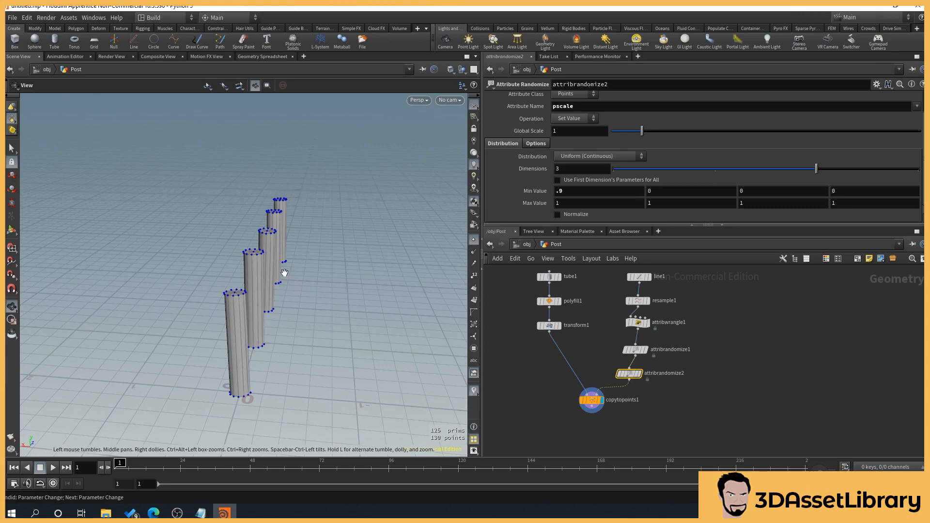
drag(287, 304, 357, 316)
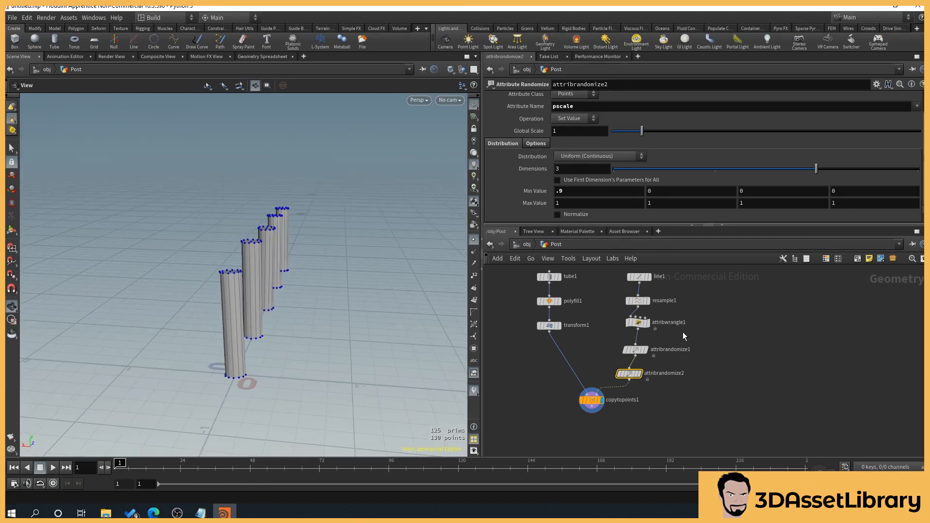
Delete attribwrangle1 and both Attribute Randomize nodes to view the posts without variation, and undo the deletion
drag(625, 316, 705, 384)
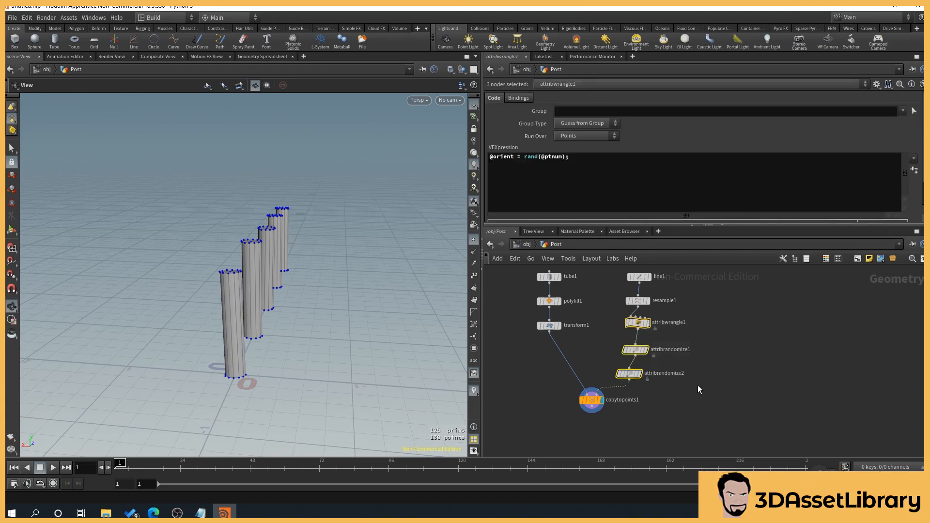
key(Delete)
drag(376, 343, 316, 281)
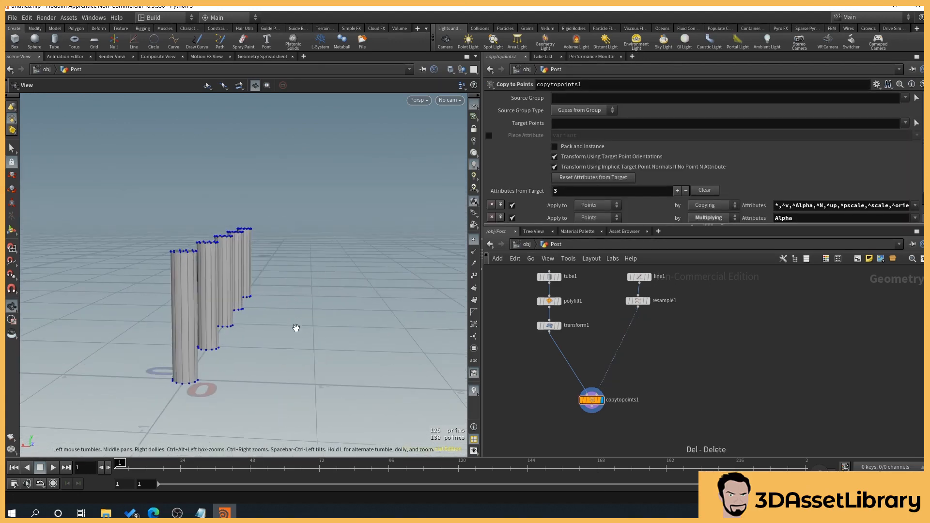
mouse_move(296, 328)
mouse_down()
mouse_move(289, 312)
mouse_move(301, 318)
mouse_up()
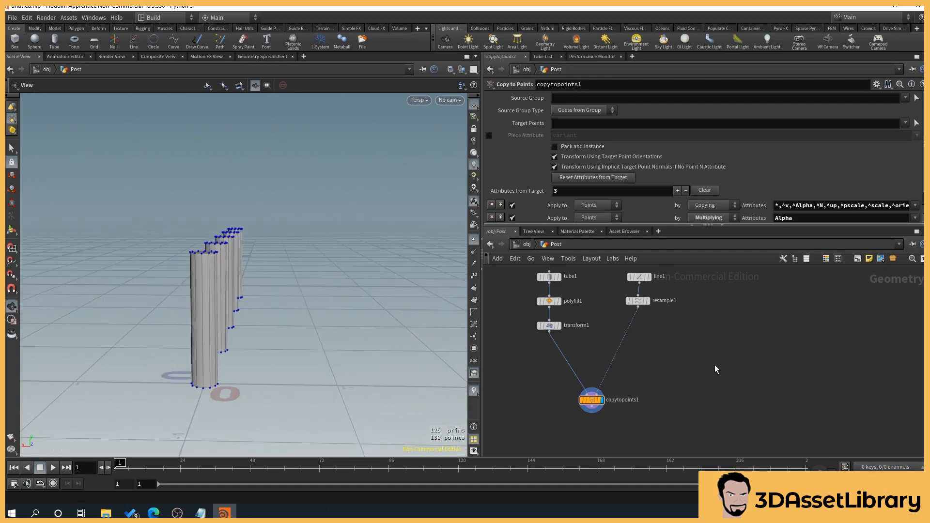
key(ctrl+z)
drag(232, 324, 260, 322)
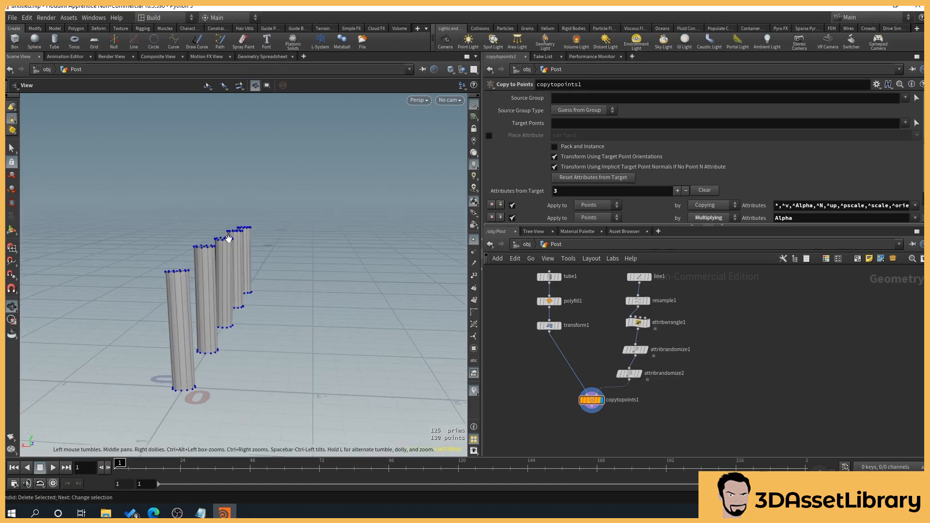